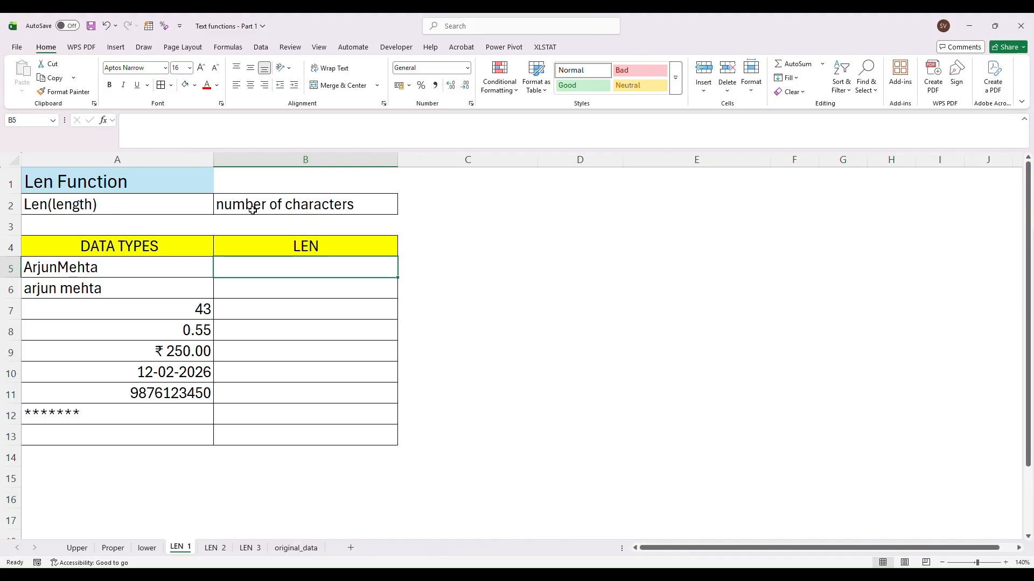
left_click(174, 270)
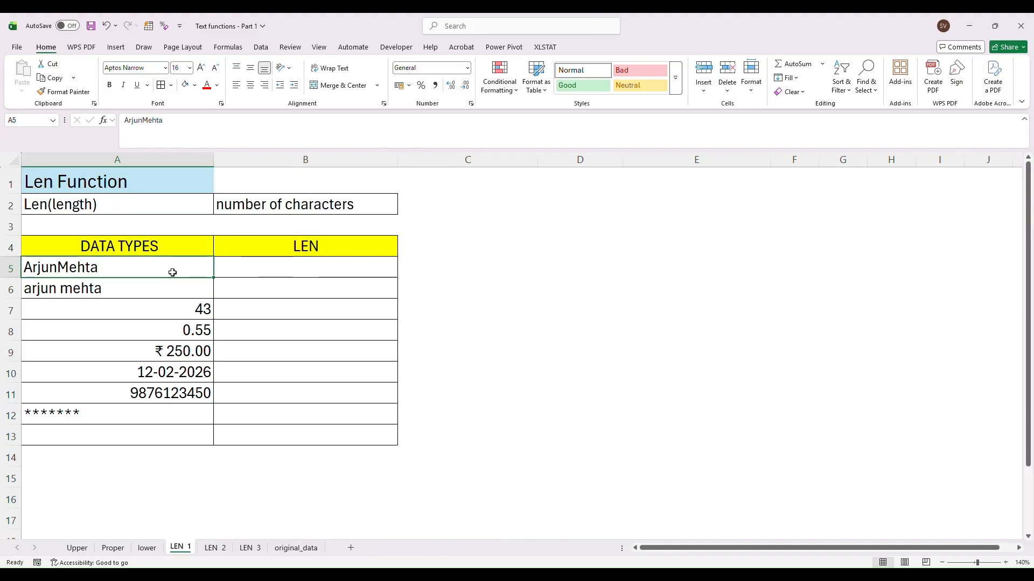
left_click(122, 248)
left_click_drag(121, 247, 145, 429)
left_click(230, 265)
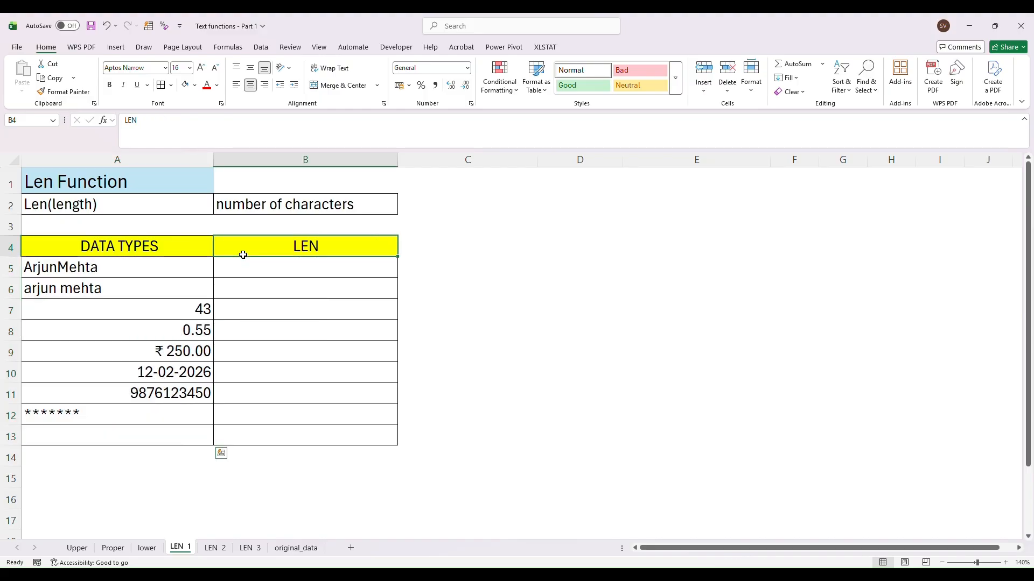
left_click(42, 267)
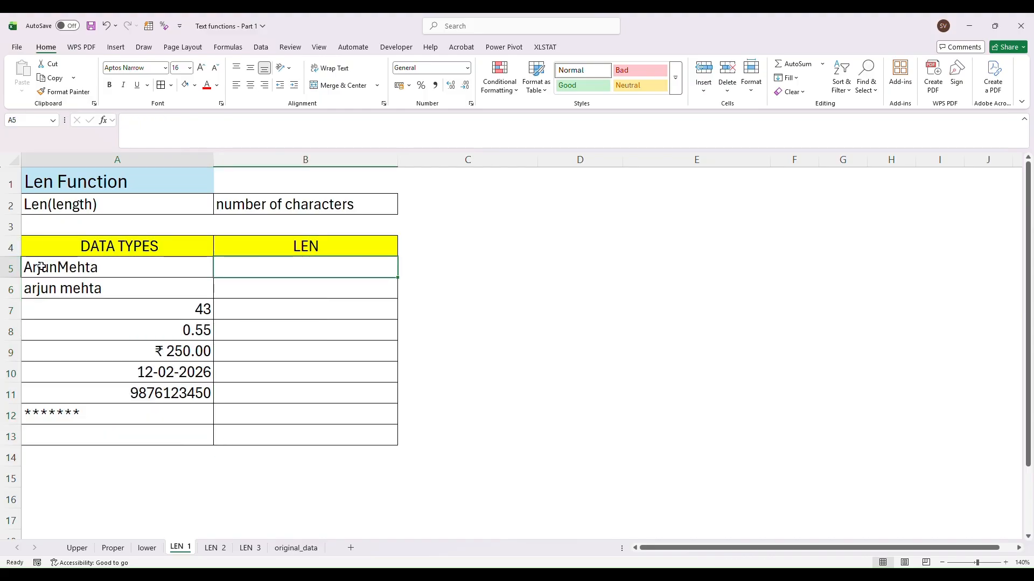
left_click(45, 289)
Step: Enter =LEN(A5) in cell B5 to count the characters of the first data entry
left_click(240, 271)
type("=")
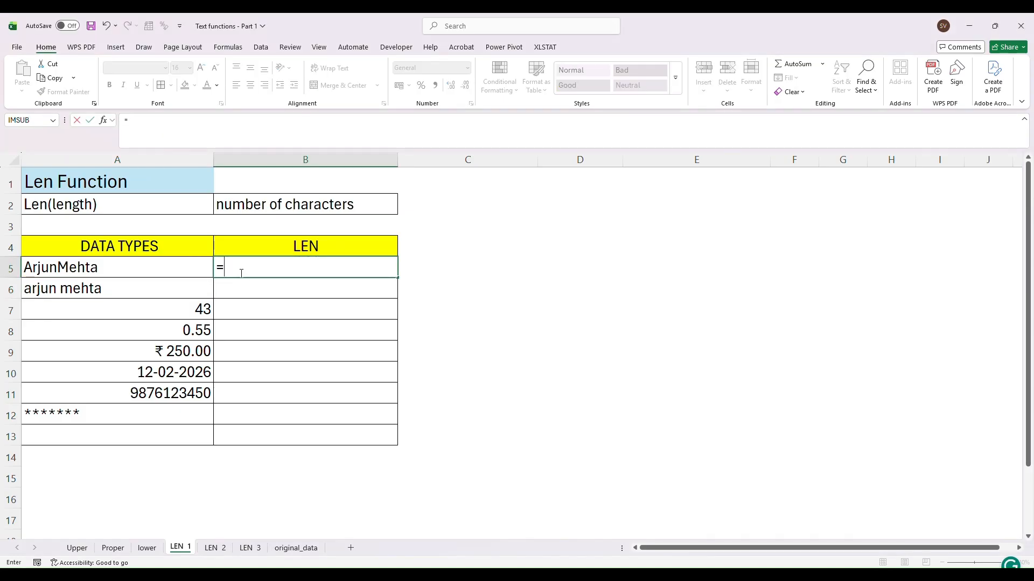
type("len")
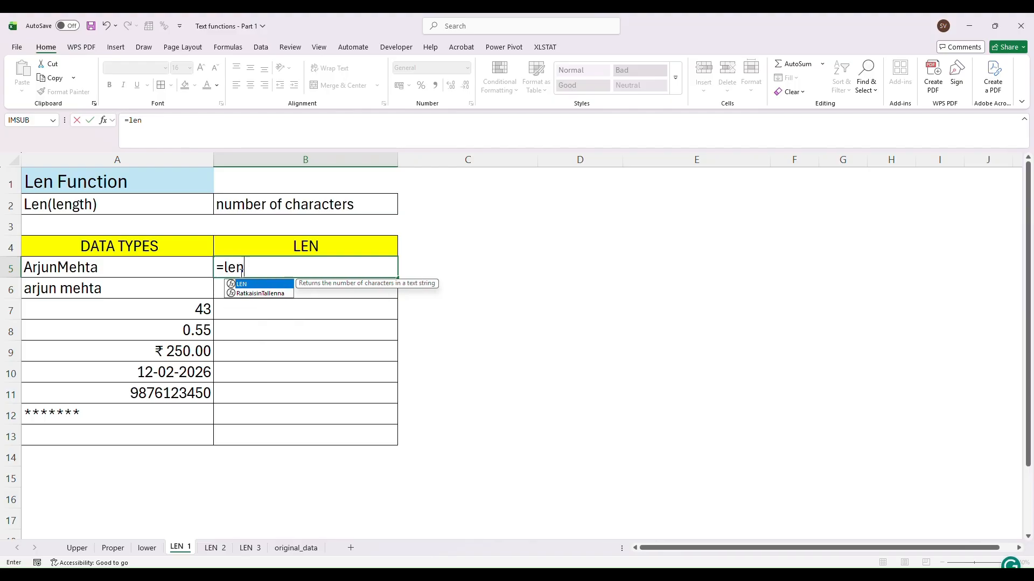
type("(")
left_click(126, 264)
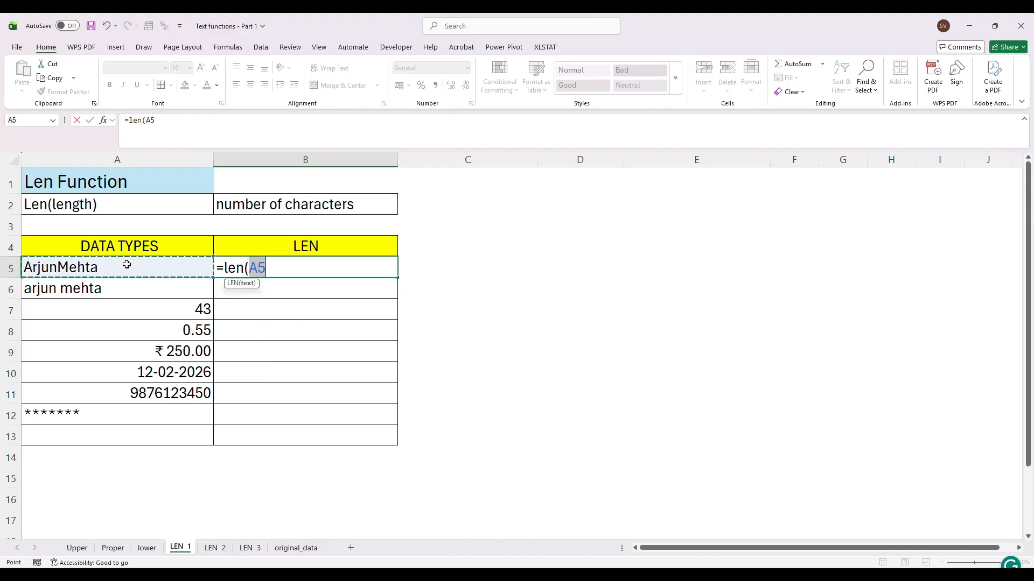
type(")")
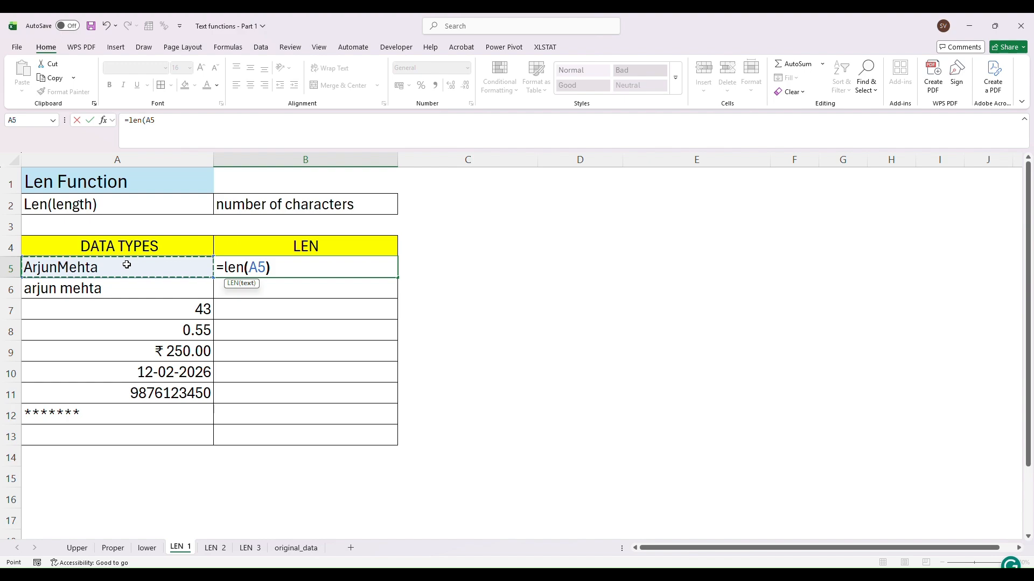
key("Return")
Step: Copy the LEN formula from B5 down to B6 for the name that contains a space
left_click(57, 265)
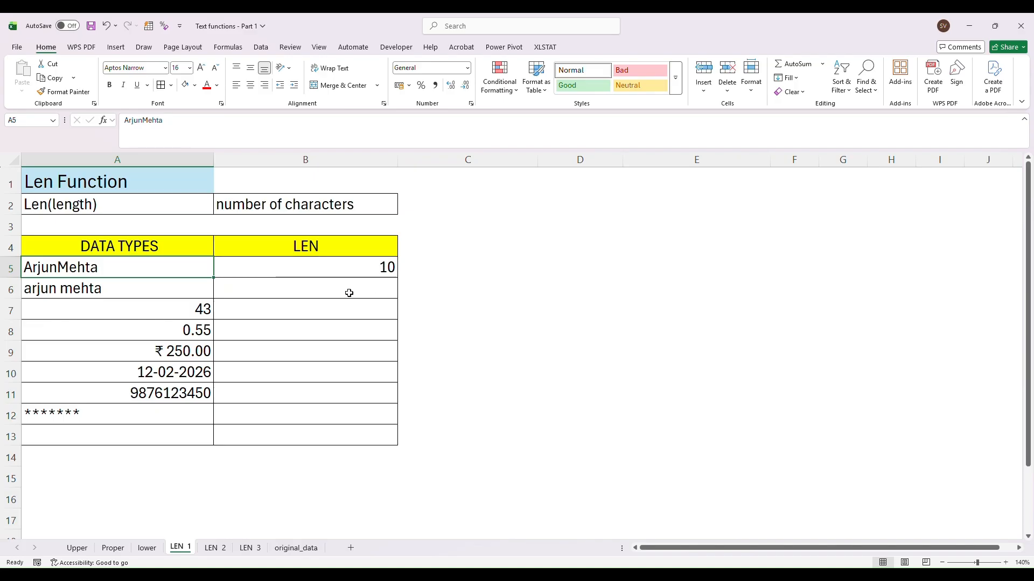
left_click(392, 272)
left_click(392, 295)
left_click(386, 269)
left_click(65, 288)
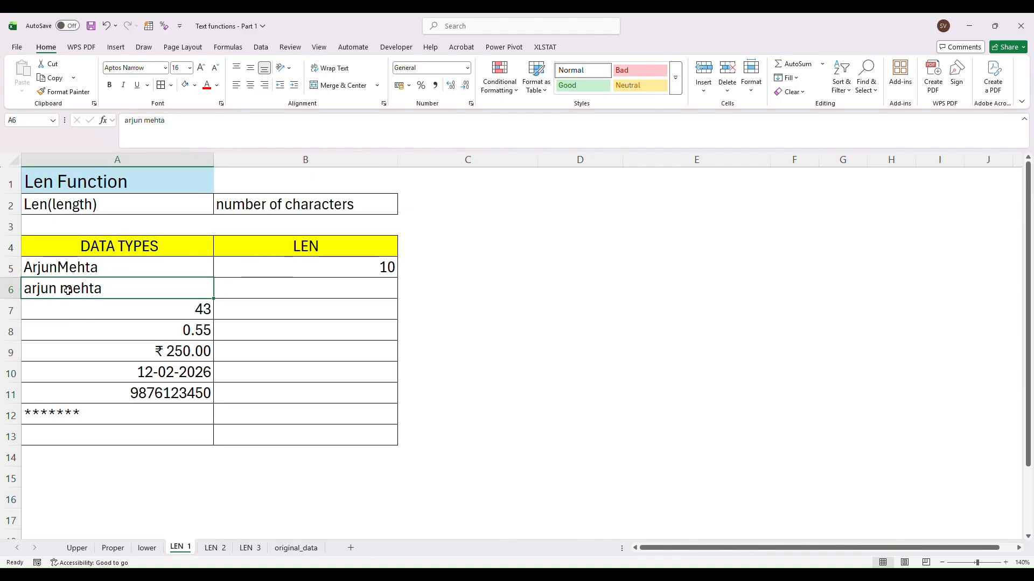
left_click(345, 271)
left_click_drag(398, 279, 398, 298)
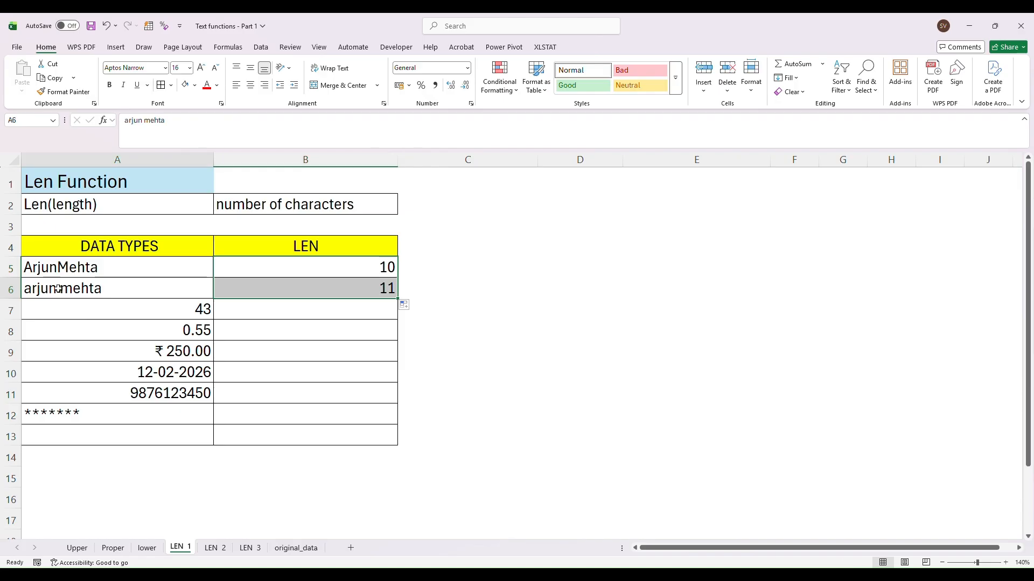
Step: Fill the LEN formula from B6 down through B13 to cover the remaining data types
left_click(266, 286)
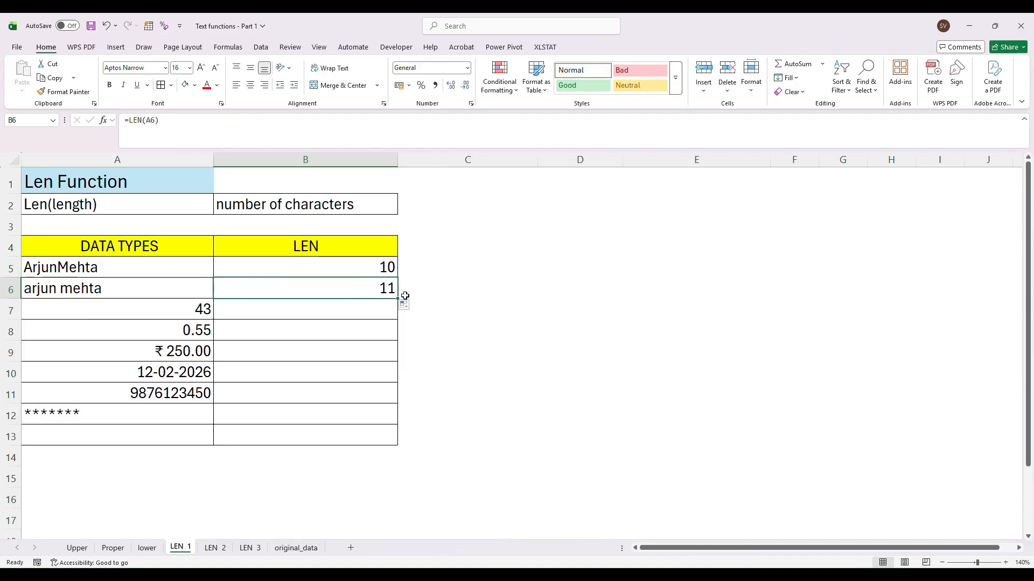
left_click(329, 313)
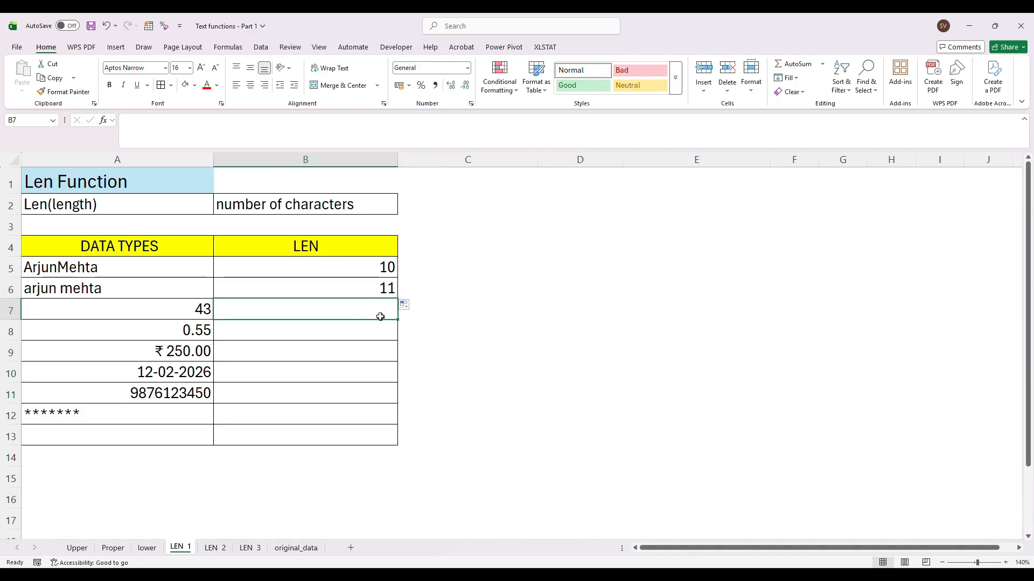
left_click_drag(399, 320, 384, 440)
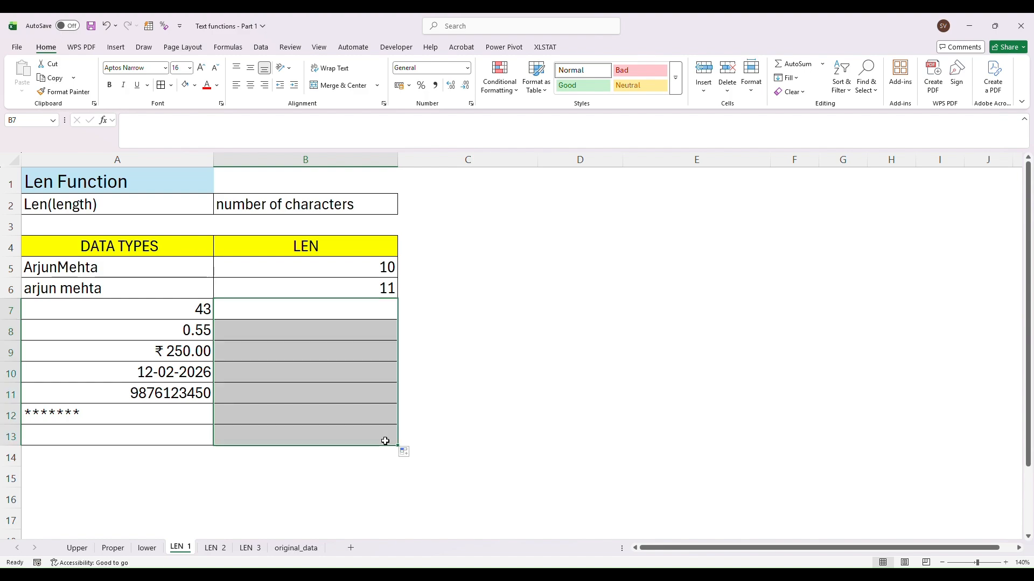
left_click(366, 295)
left_click_drag(399, 299, 387, 437)
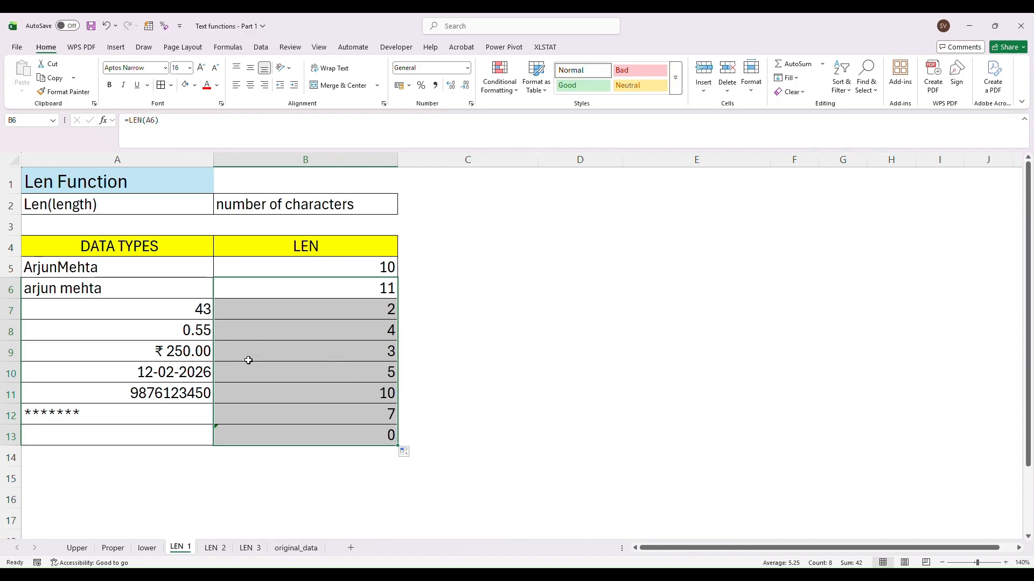
Step: Change the format of the date in cell A10 to Number
left_click(192, 338)
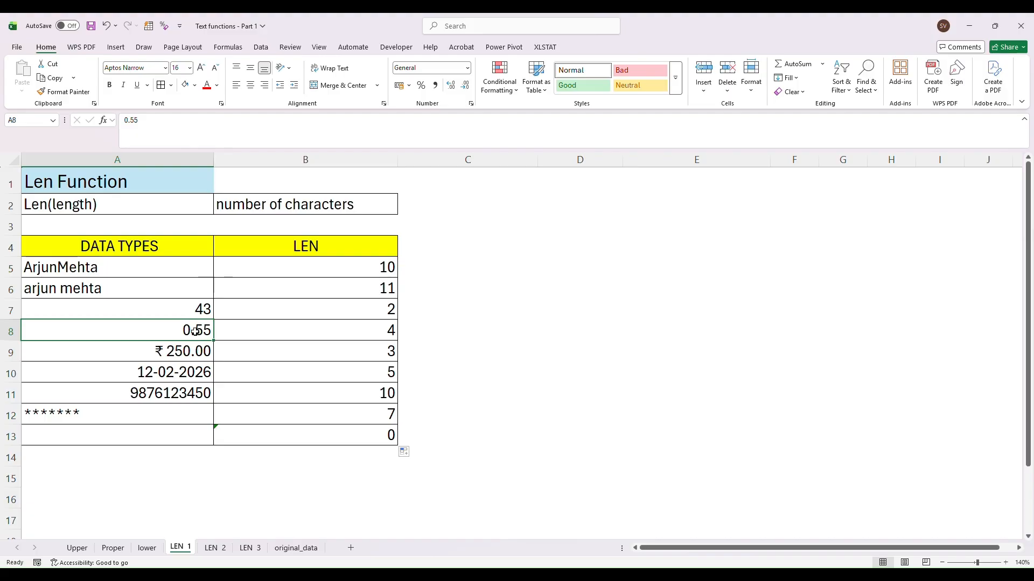
left_click(189, 358)
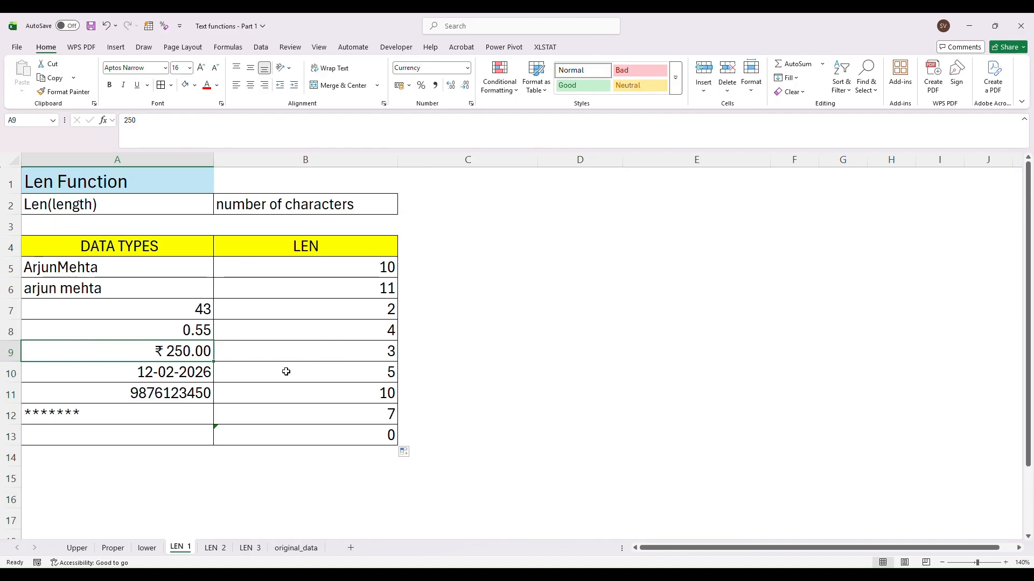
left_click(201, 374)
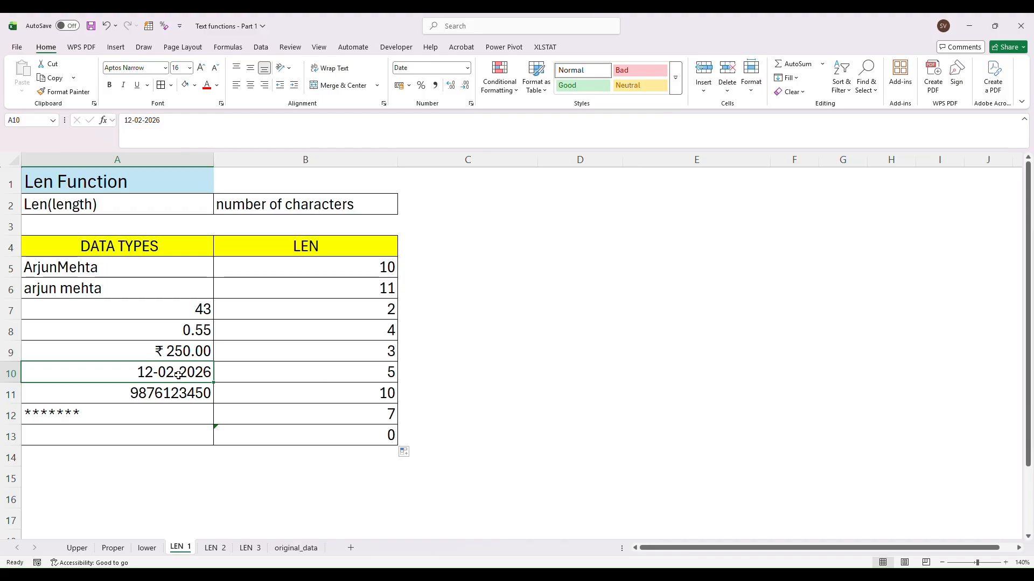
left_click(467, 69)
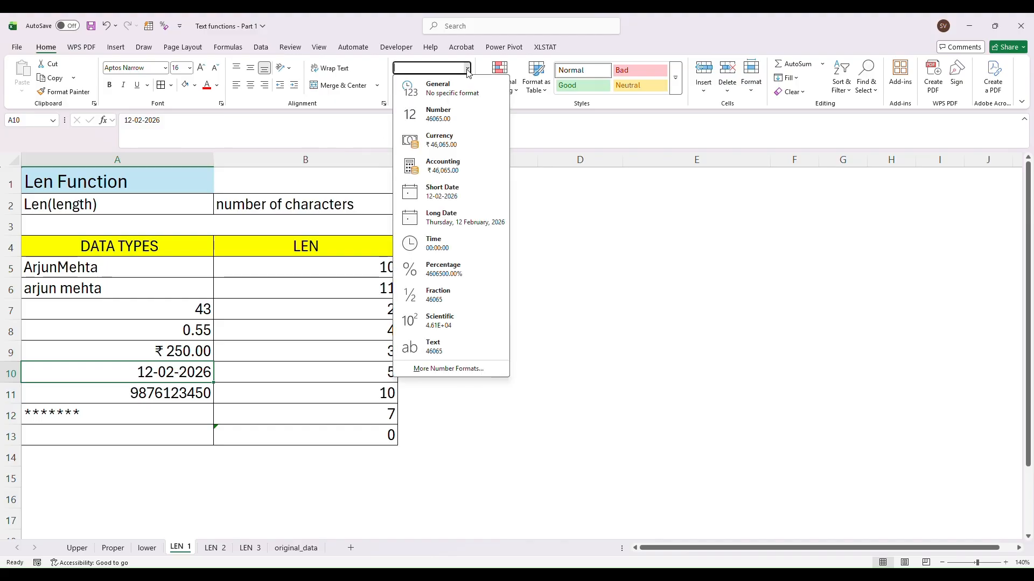
left_click(446, 119)
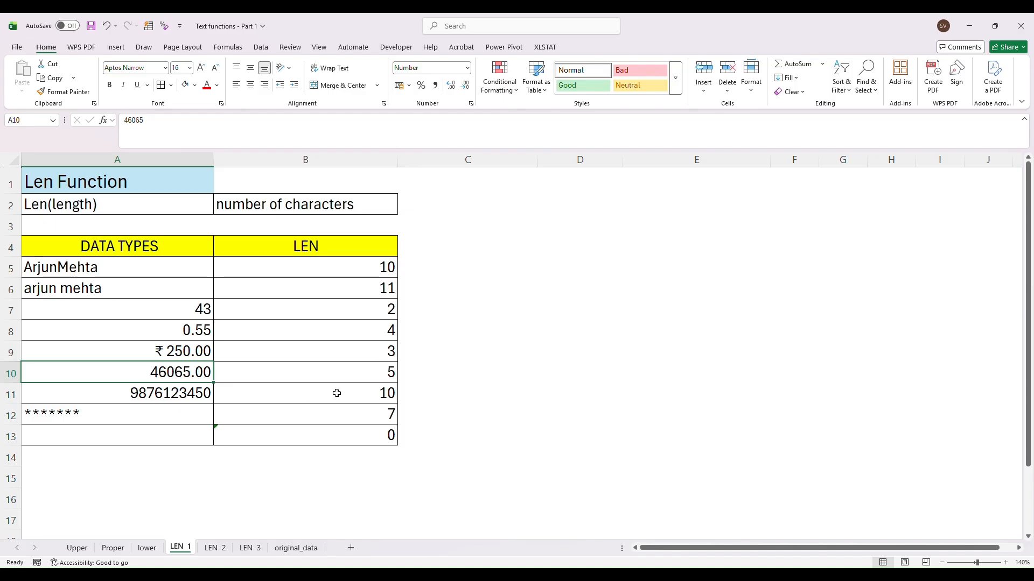
left_click(193, 400)
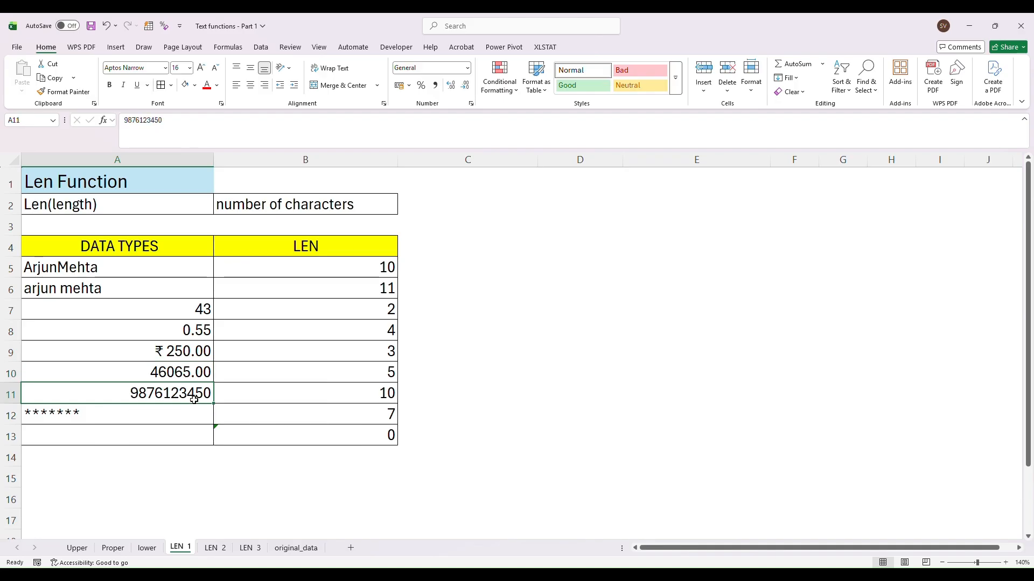
left_click(239, 419)
left_click(140, 415)
left_click(204, 437)
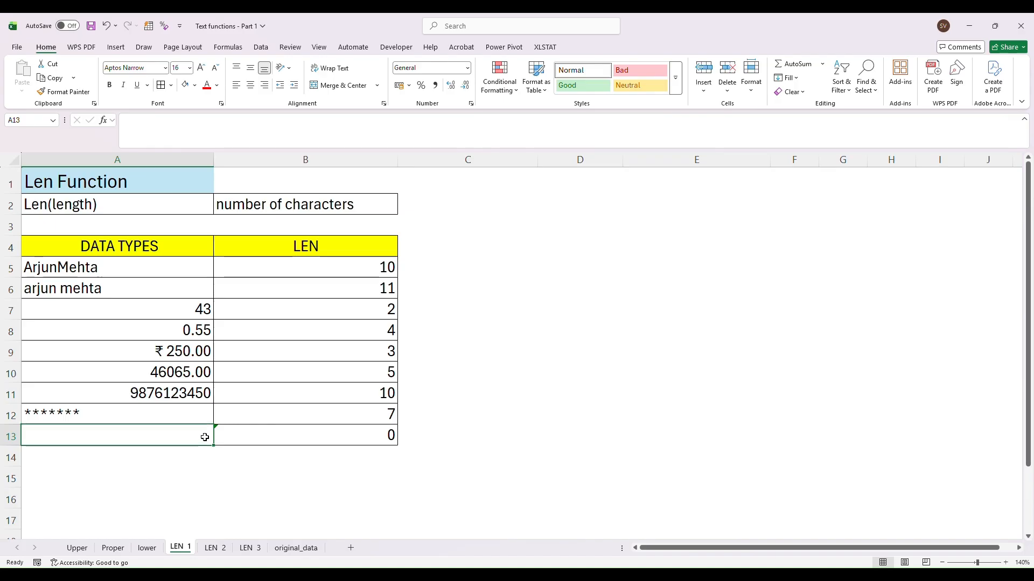
left_click(253, 437)
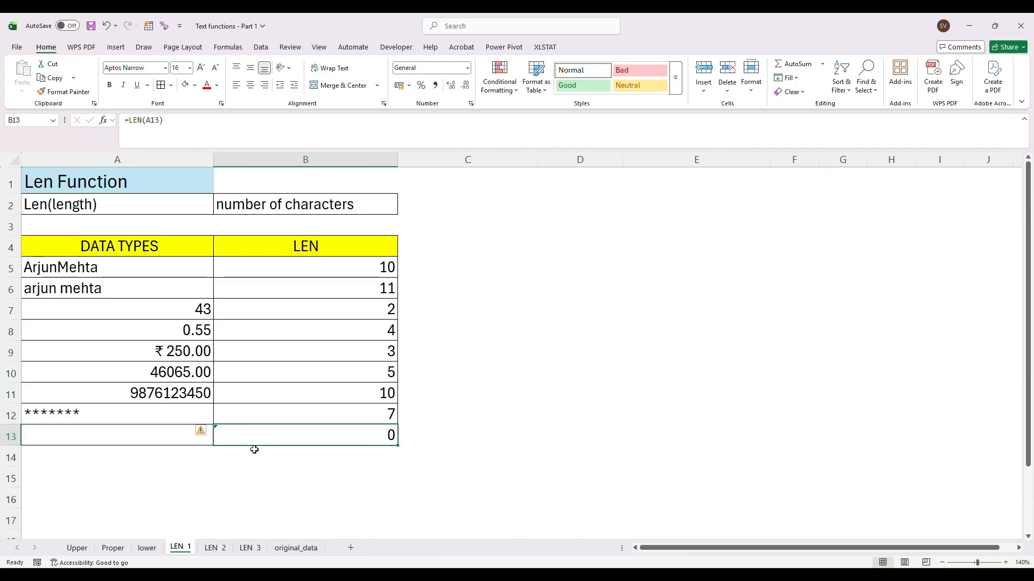
Step: On the LEN 2 sheet, enter =LEN(B8) in cell C8 to count the digits of the first phone number
left_click(220, 549)
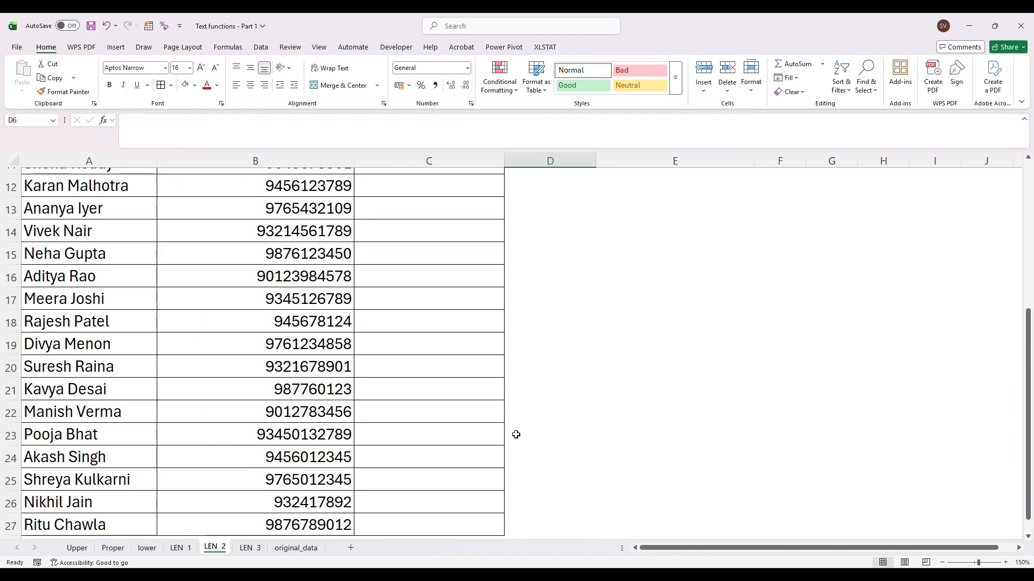
left_click_drag(1028, 322, 1029, 172)
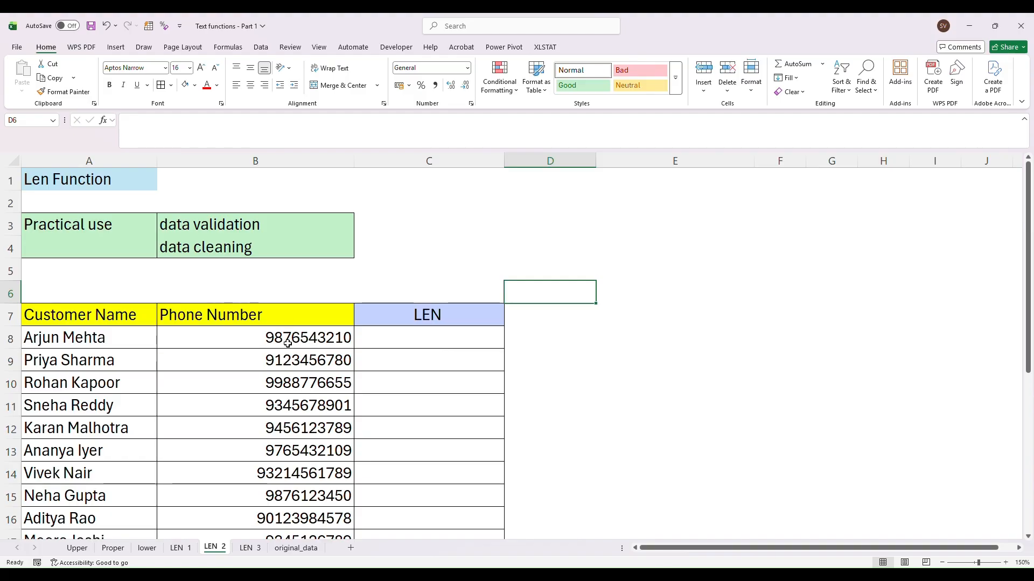
left_click(379, 335)
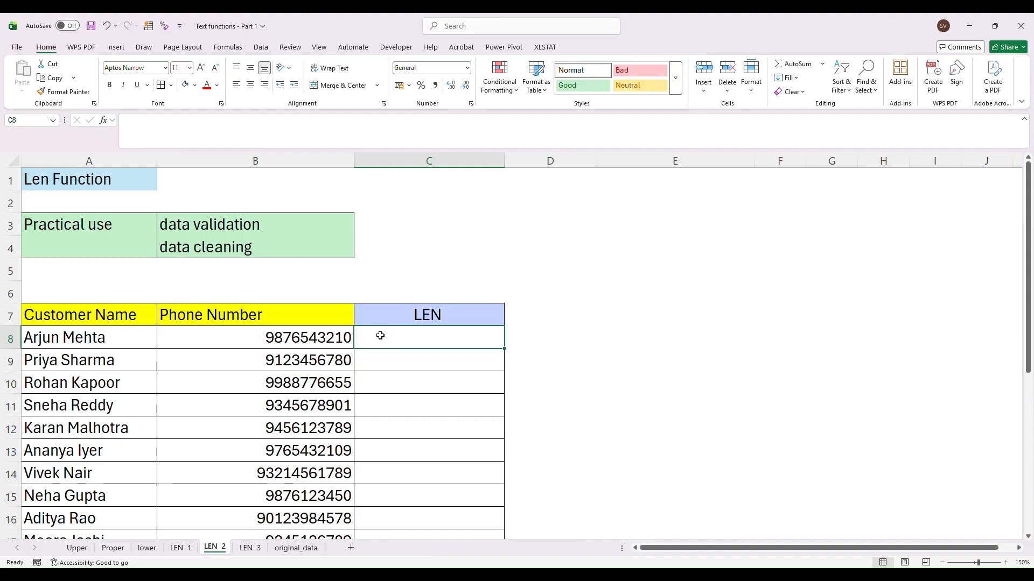
type("=le")
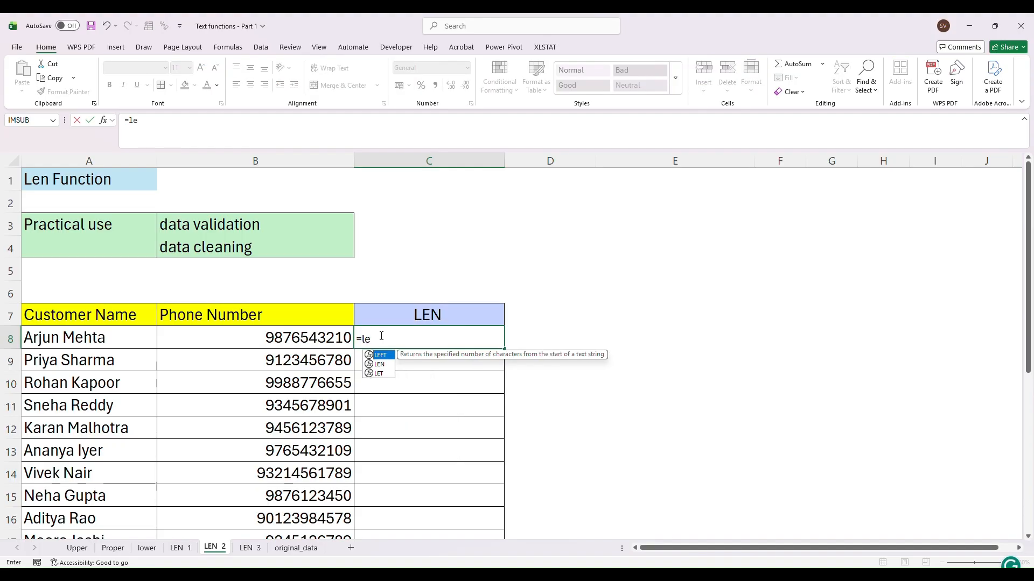
type("n(")
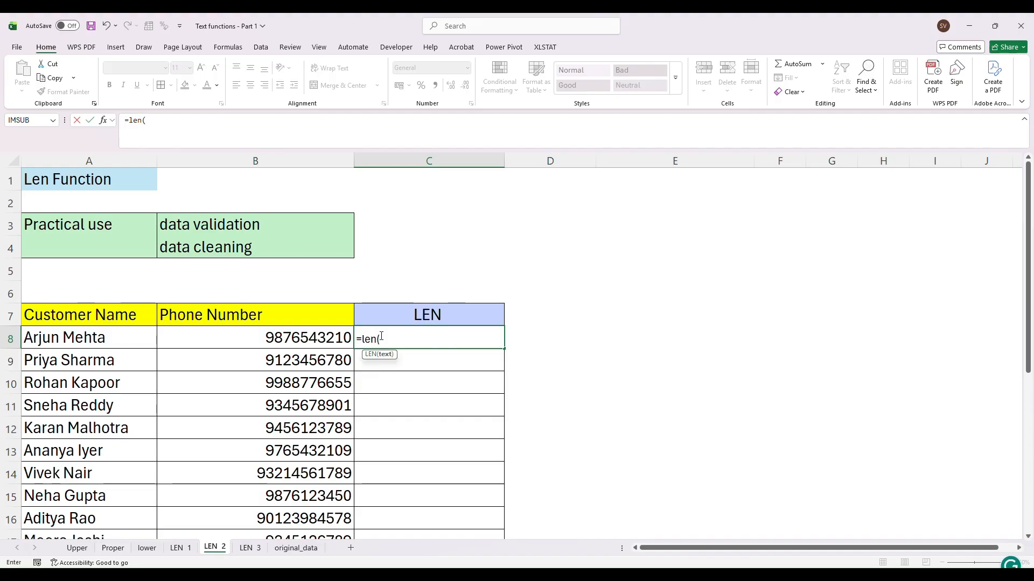
left_click(335, 340)
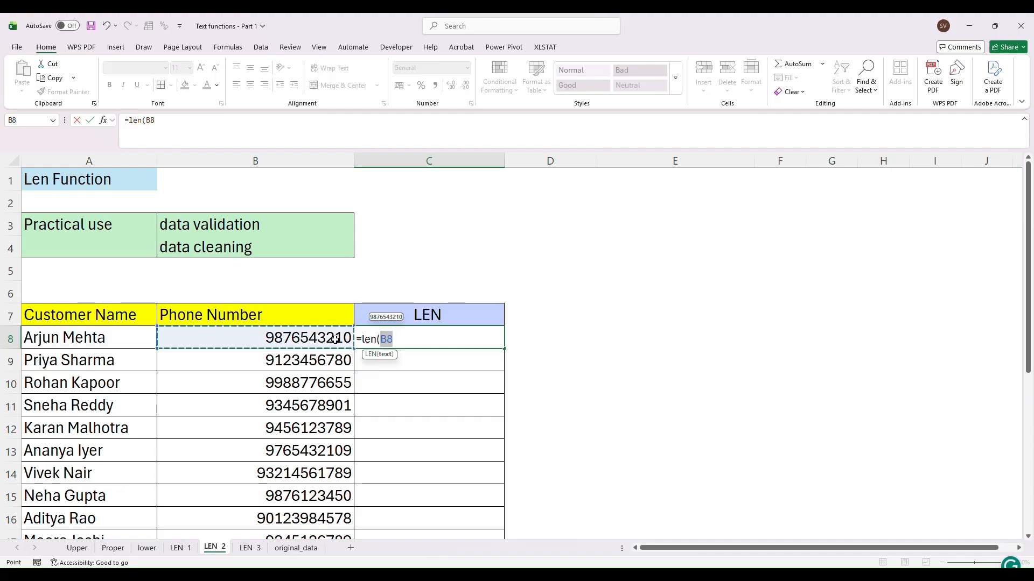
key("Return")
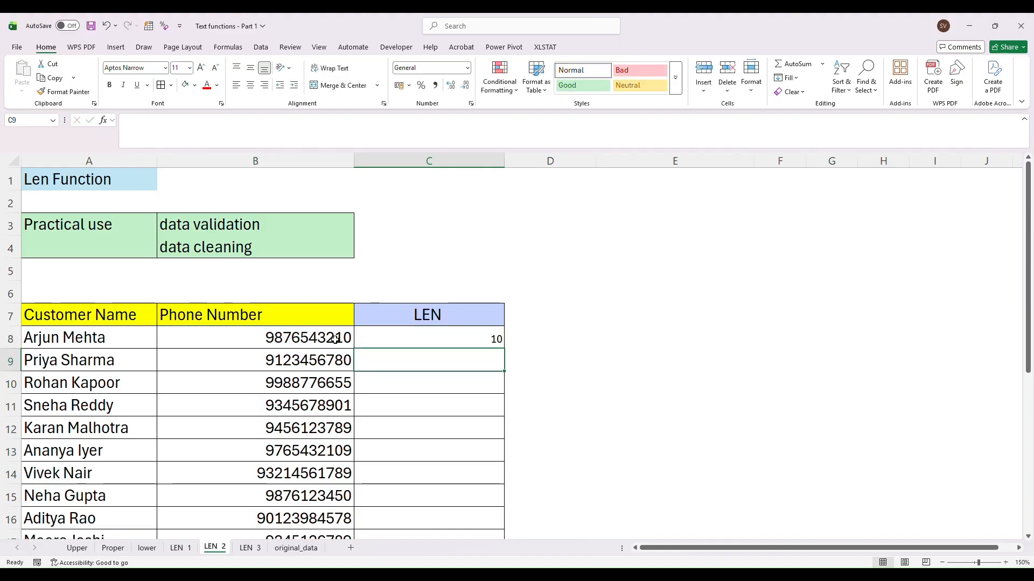
Step: Fill the LEN formula from C8 down to C27 for all the phone numbers
left_click(410, 331)
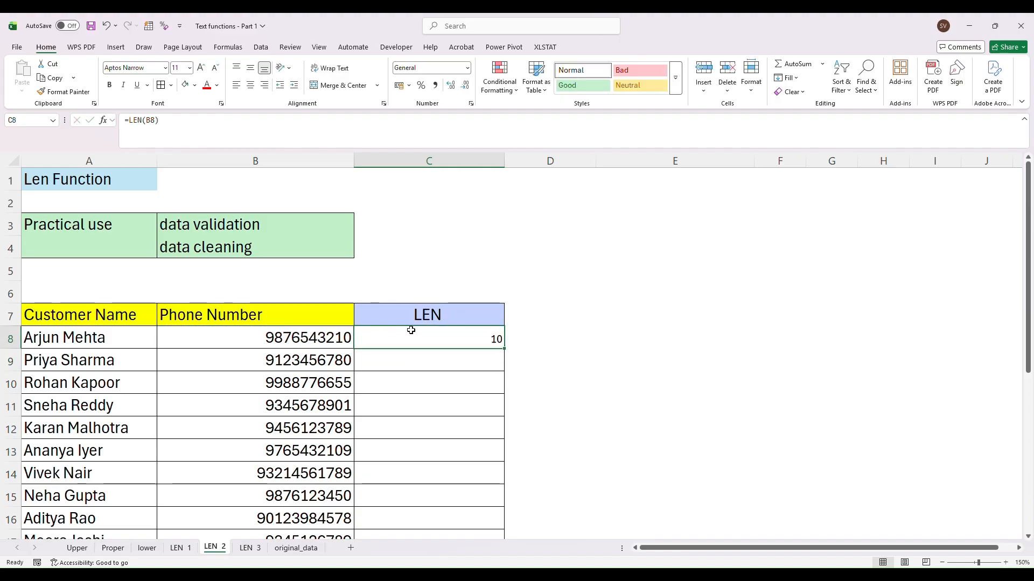
double_click(496, 346)
left_click_drag(1028, 245, 1030, 341)
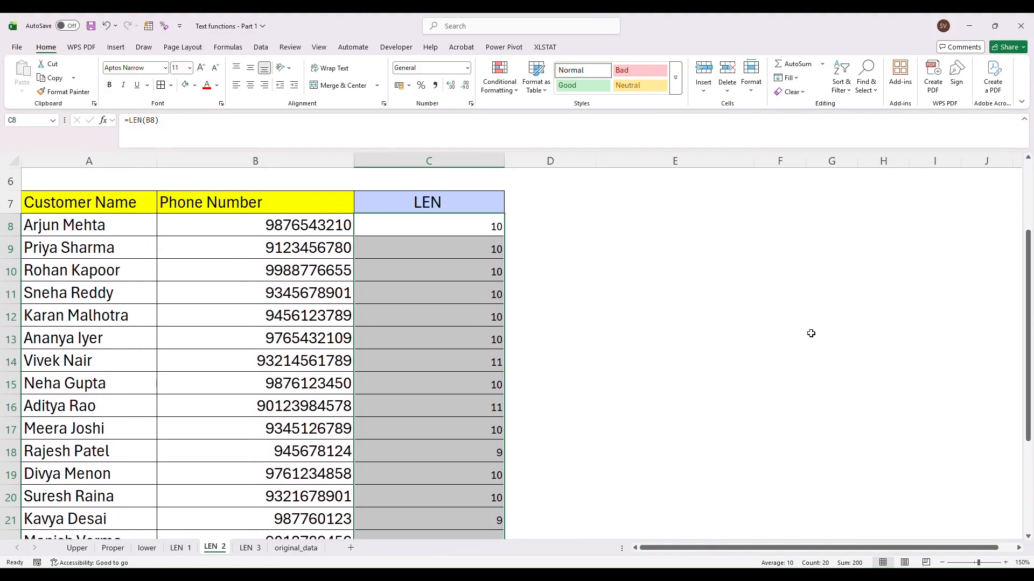
left_click(485, 368)
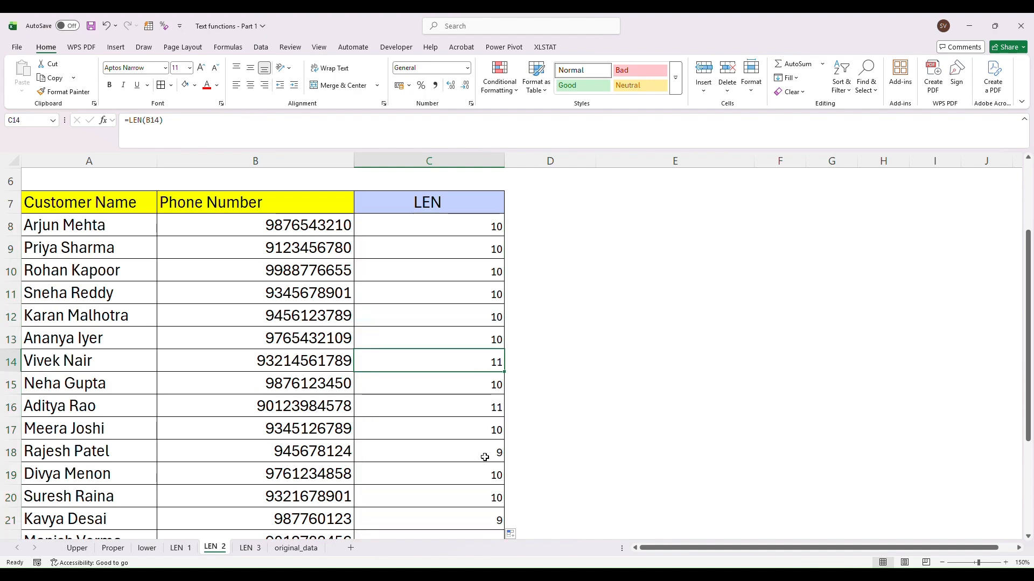
Step: Highlight the values greater than 10 in C8:C27 with Light Red Fill with Dark Red Text using conditional formatting
left_click(464, 225)
key("ctrl+shift+Down")
left_click(499, 81)
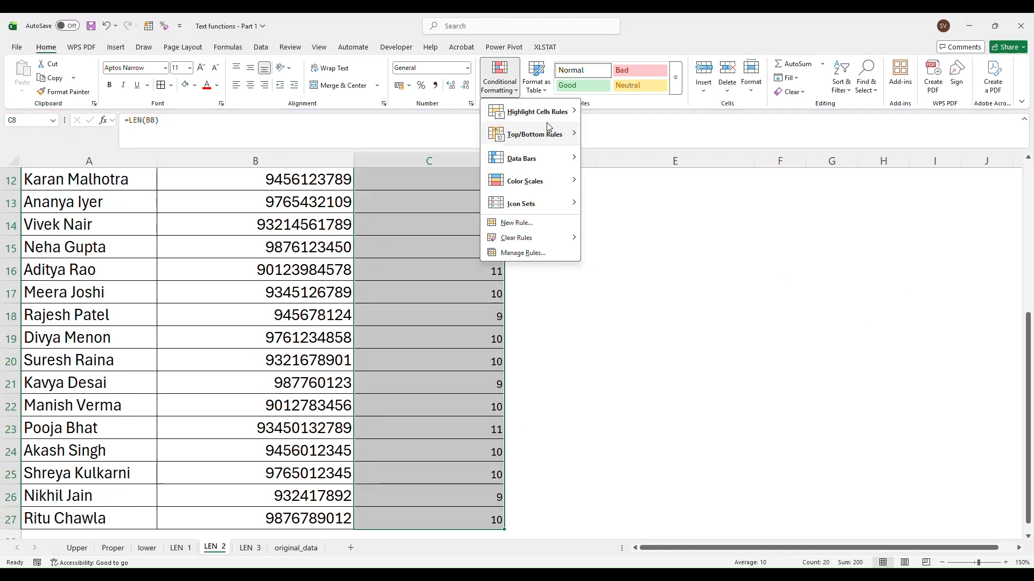
mouse_move(538, 111)
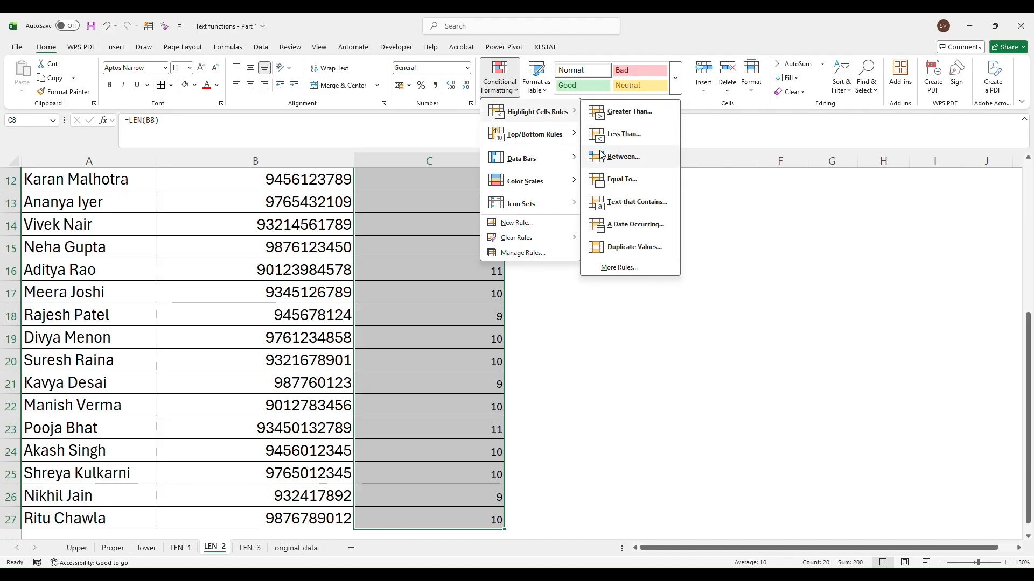
left_click(594, 115)
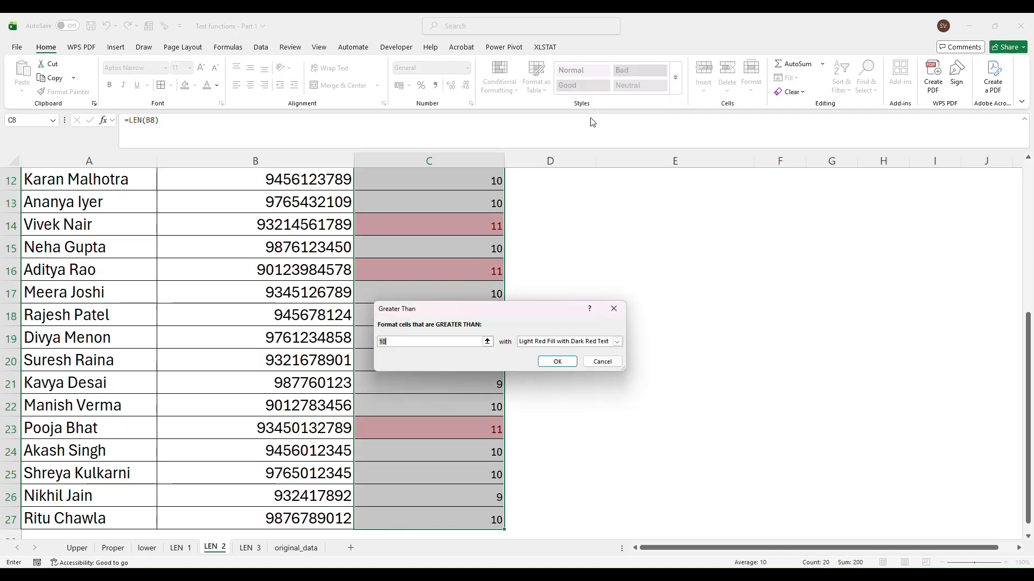
left_click(552, 357)
Step: Highlight the values less than 10 in C12:C27 with Yellow Fill with Dark Yellow Text using conditional formatting
left_click_drag(422, 177, 404, 519)
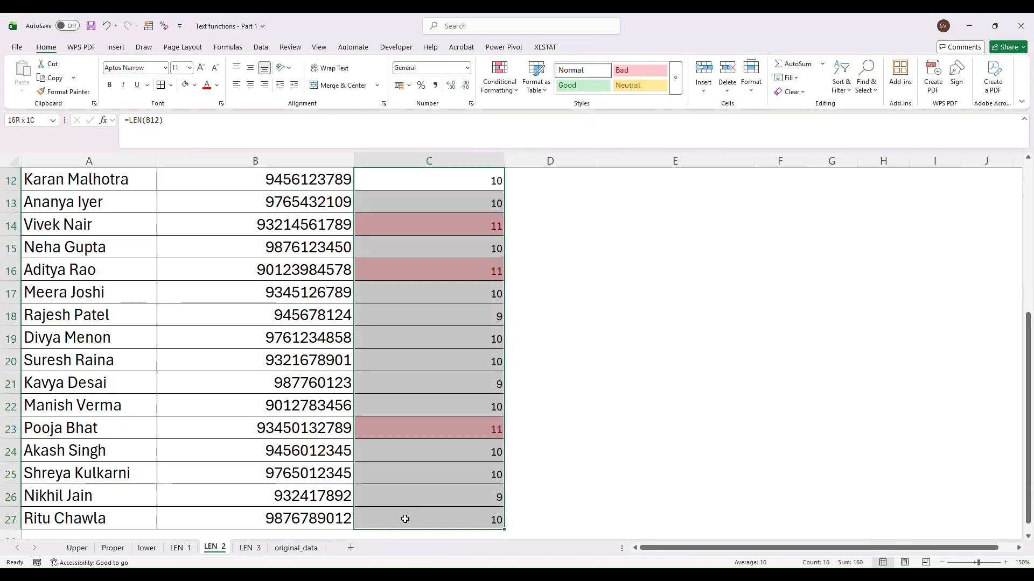
left_click(500, 75)
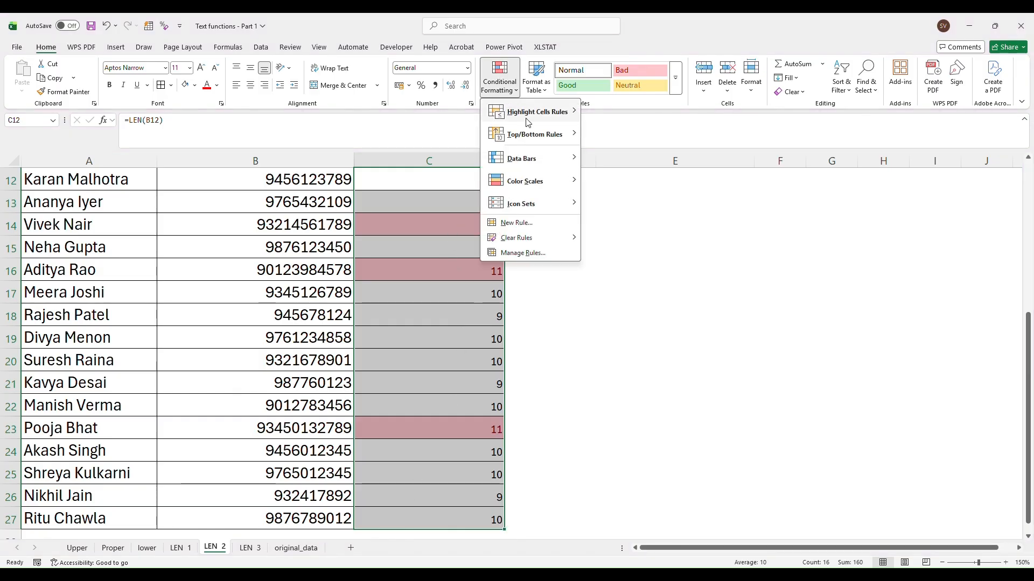
mouse_move(542, 130)
left_click(604, 139)
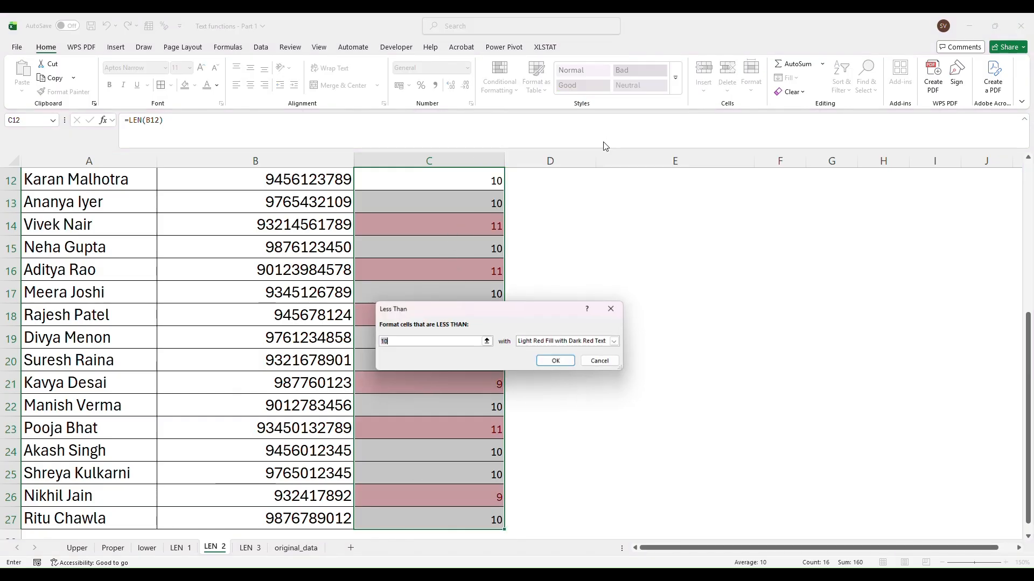
left_click(617, 341)
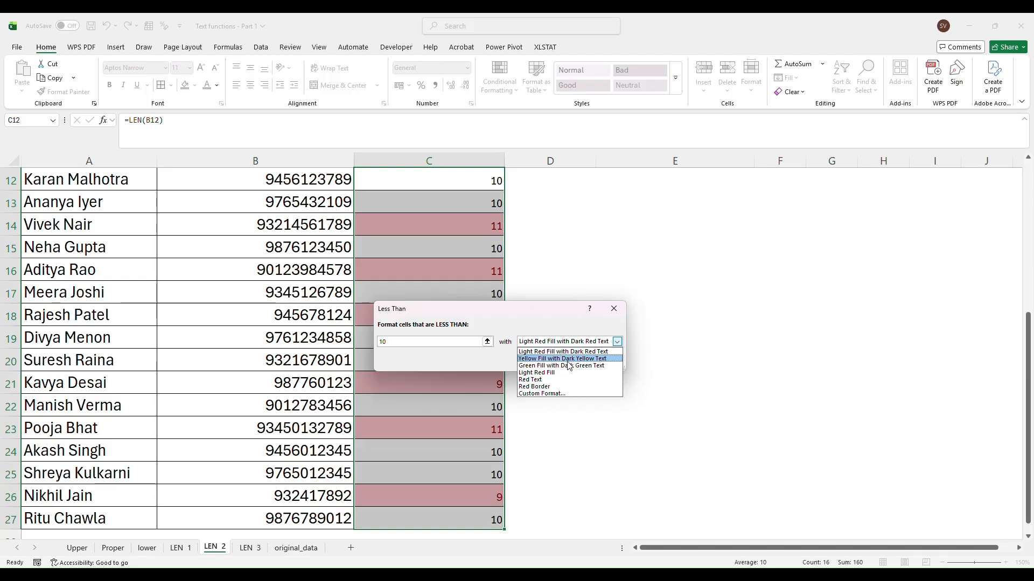
left_click(569, 359)
left_click(566, 363)
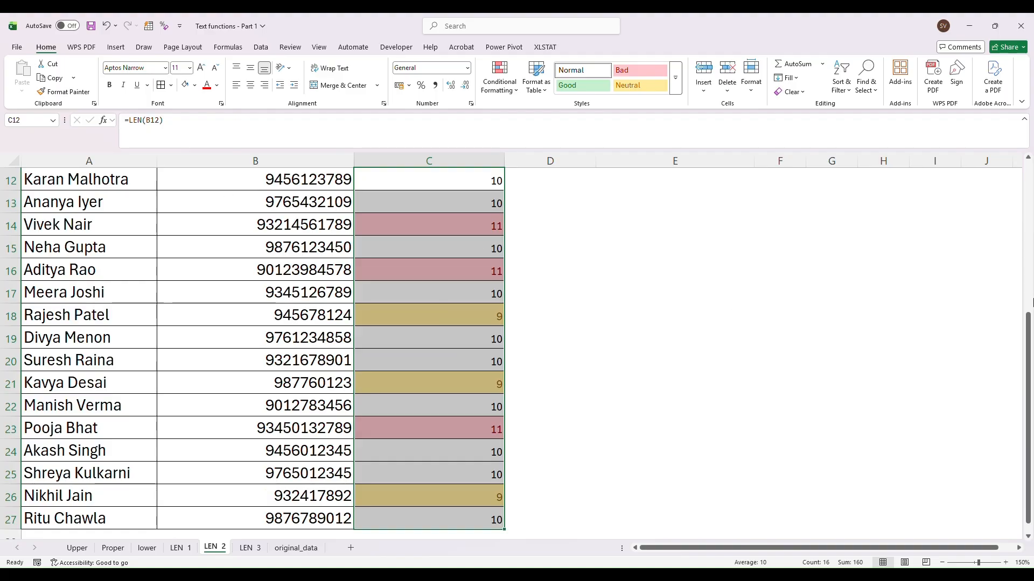
left_click_drag(1026, 326, 1011, 196)
Step: On the LEN 3 sheet, enter =LEN(B8) in cell C8 to count the characters of the first email address
left_click(249, 547)
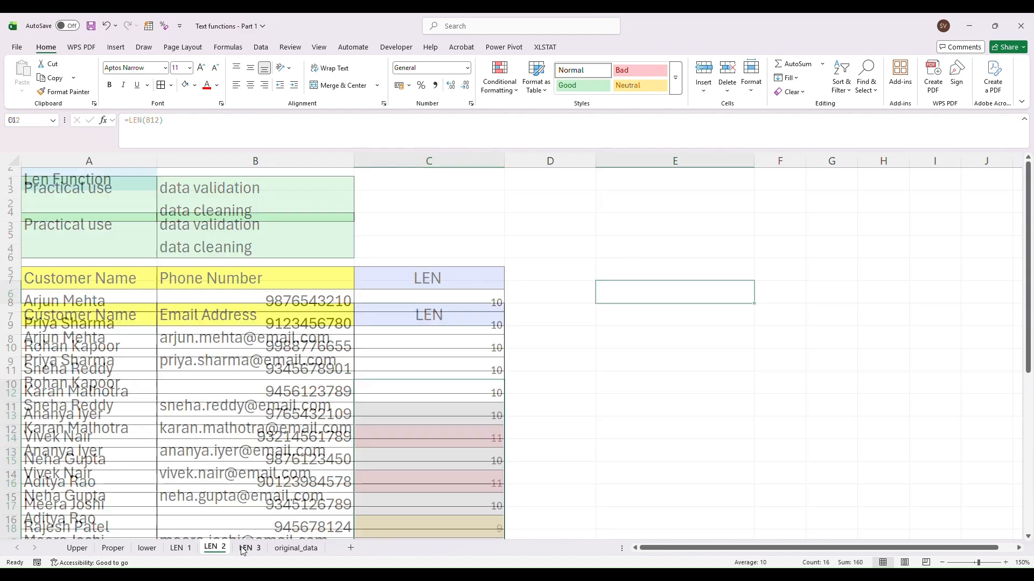
left_click_drag(1028, 301, 1029, 291)
left_click(451, 336)
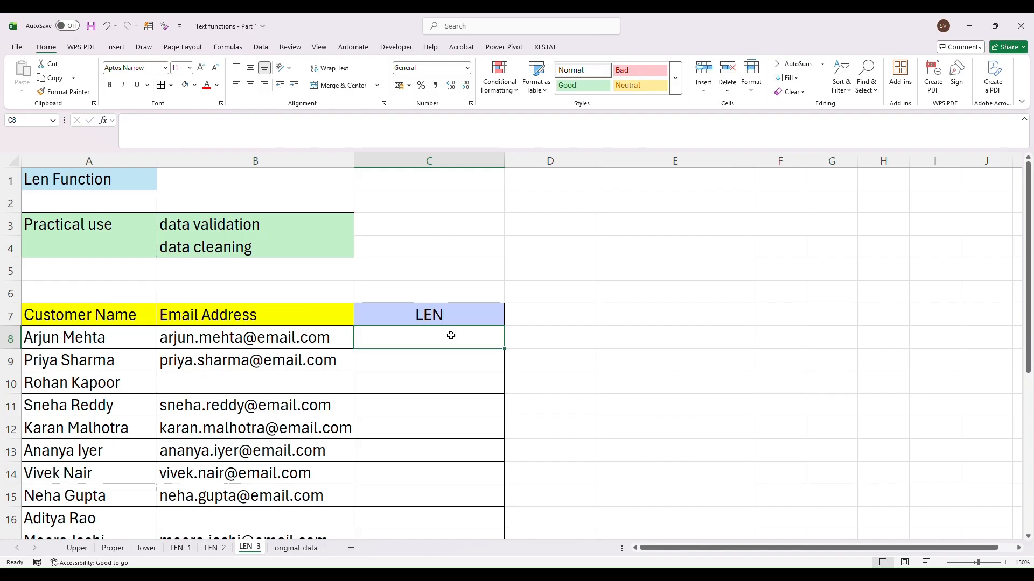
type("=")
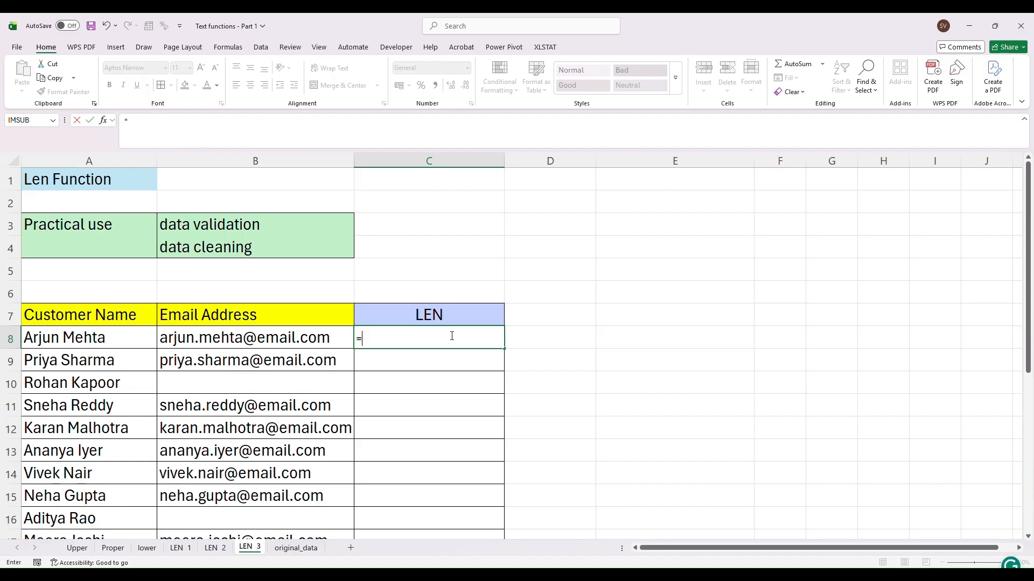
type("len")
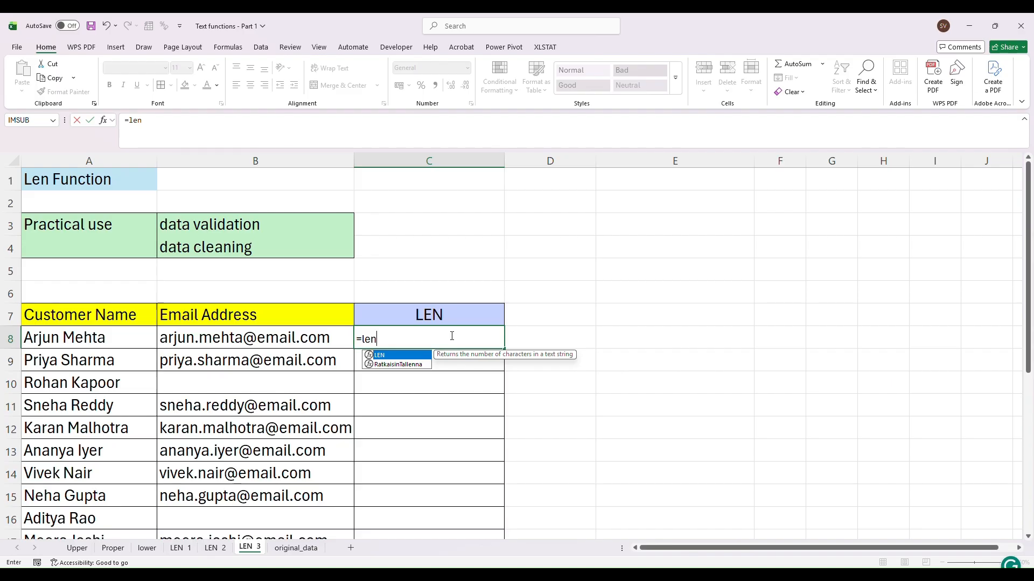
type(")")
key("BackSpace")
type("(")
left_click(279, 338)
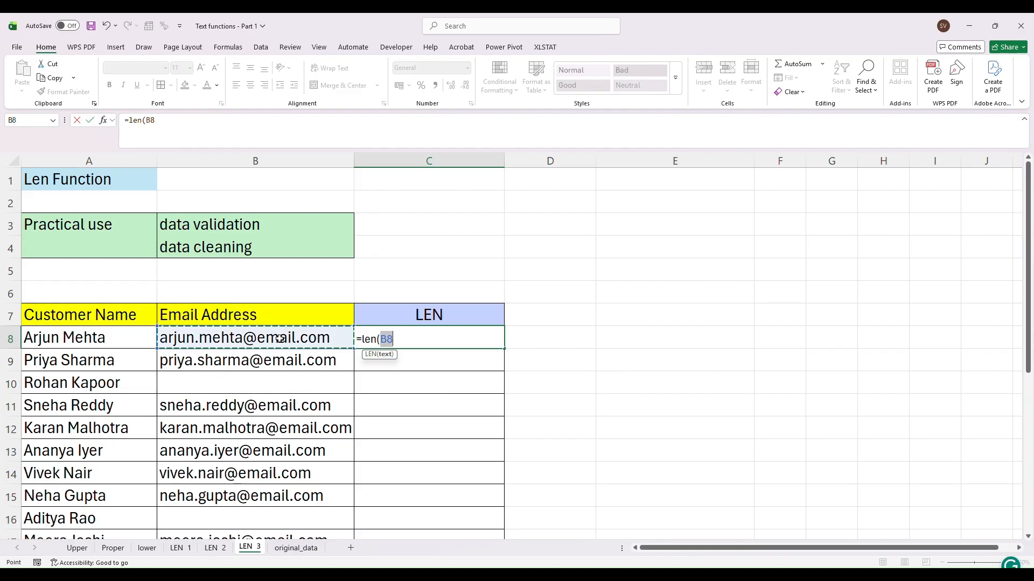
type(")")
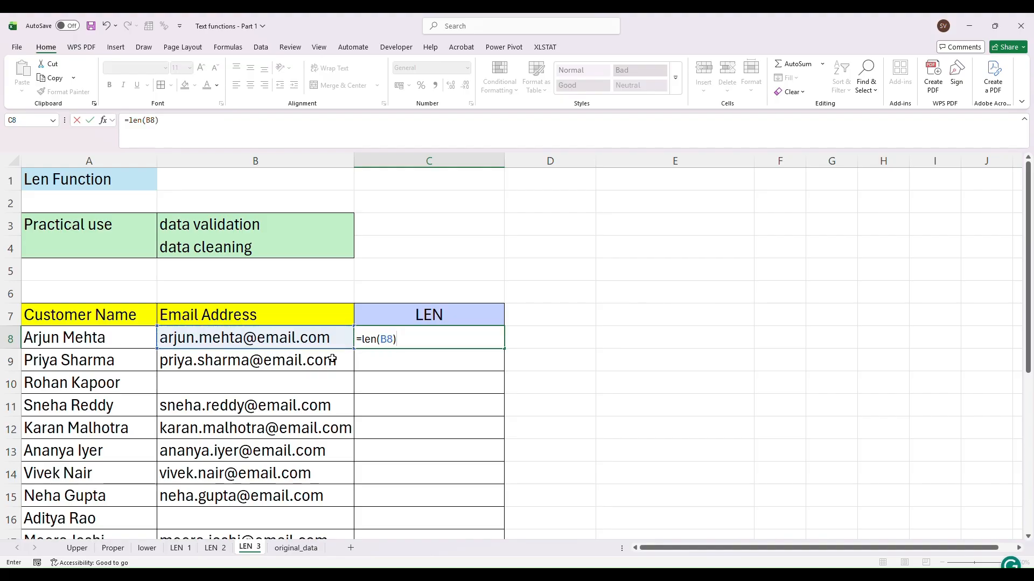
key("Return")
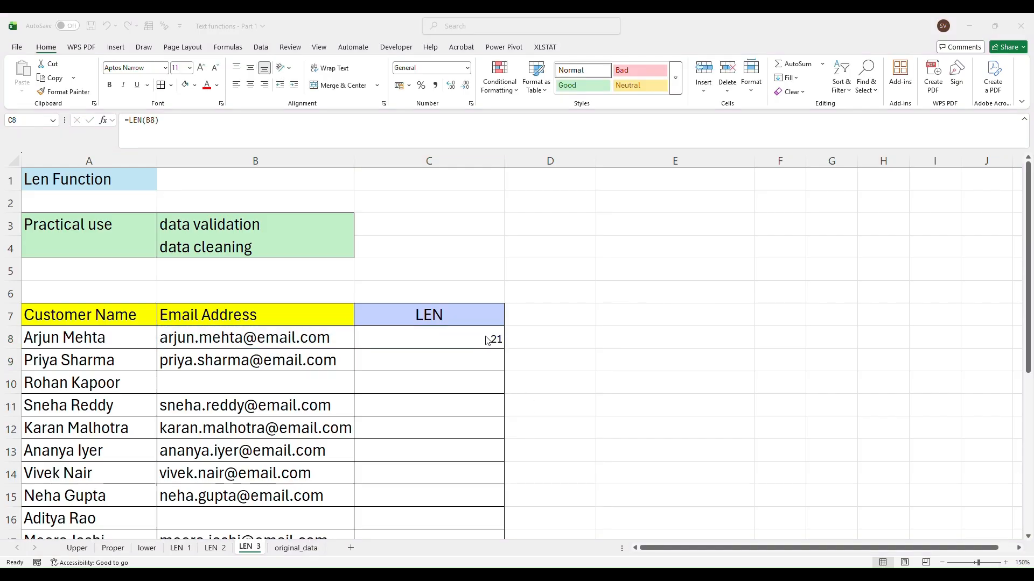
Step: Fill the LEN formula from C8 down to C27 for all the email addresses and dismiss the Storage Sense notification
left_click(485, 342)
mouse_move(505, 349)
left_mouse_down()
mouse_move(492, 397)
mouse_move(492, 535)
mouse_move(484, 501)
left_mouse_up()
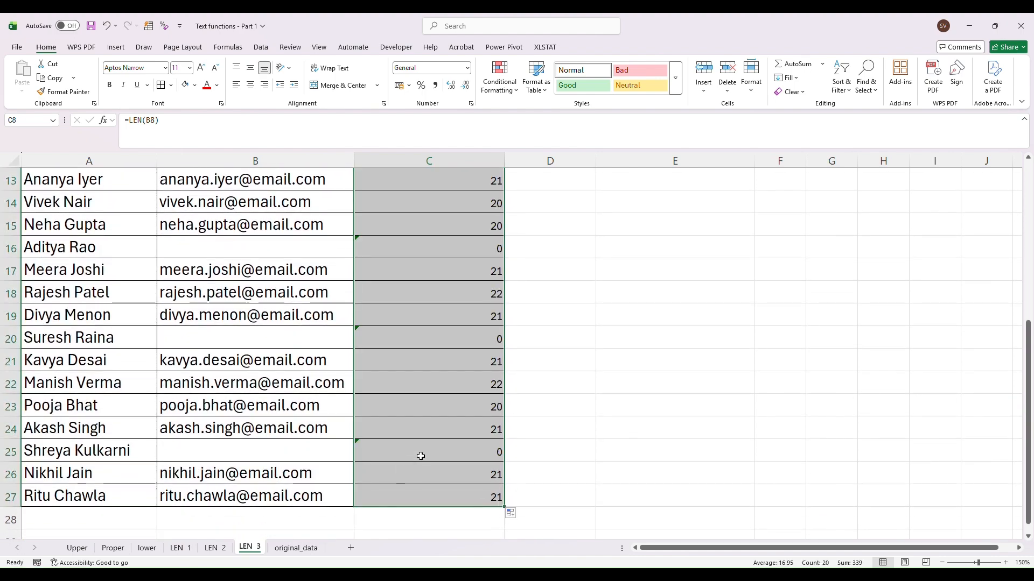
left_click(432, 450)
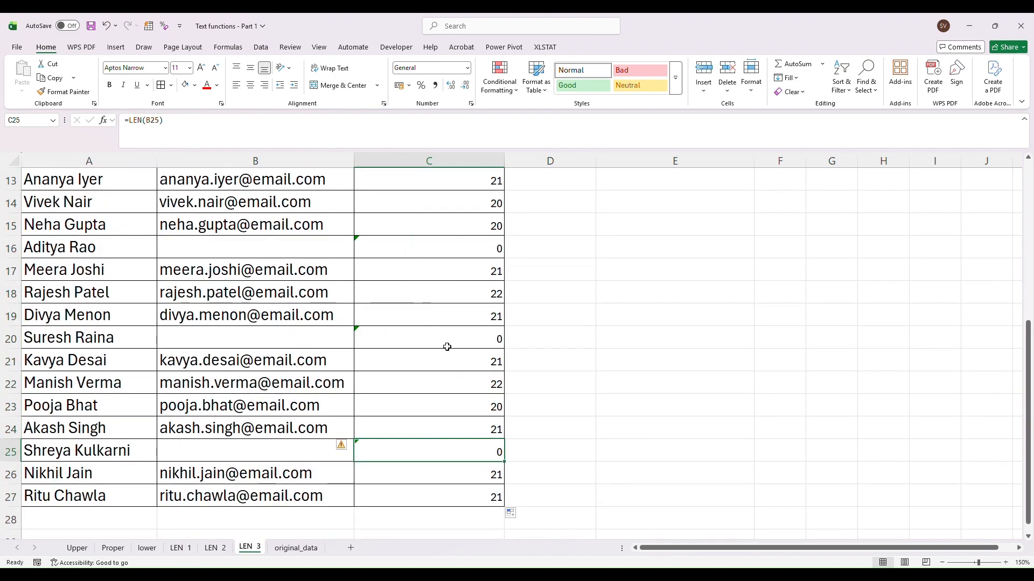
left_click(221, 340)
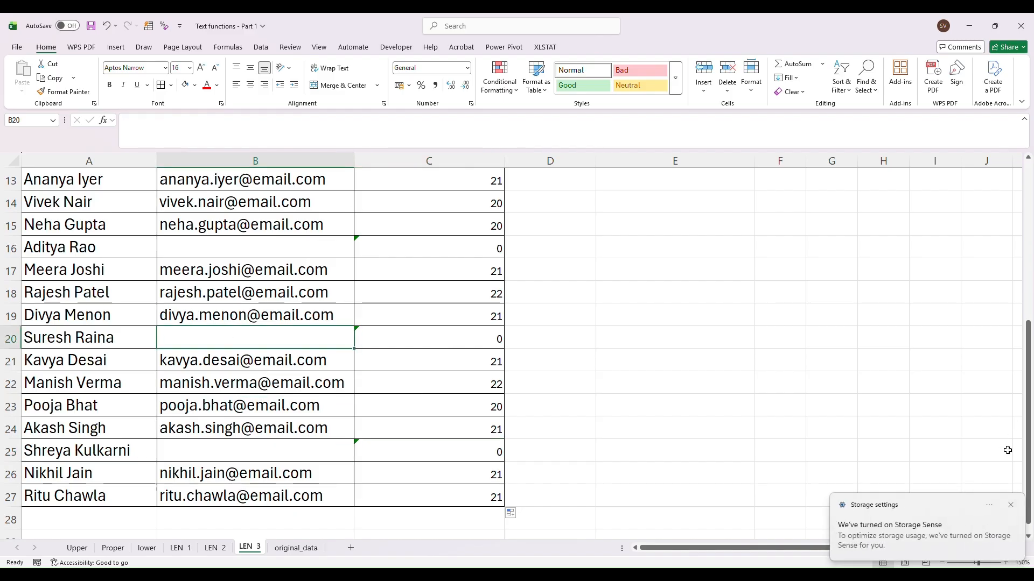
left_click(1013, 506)
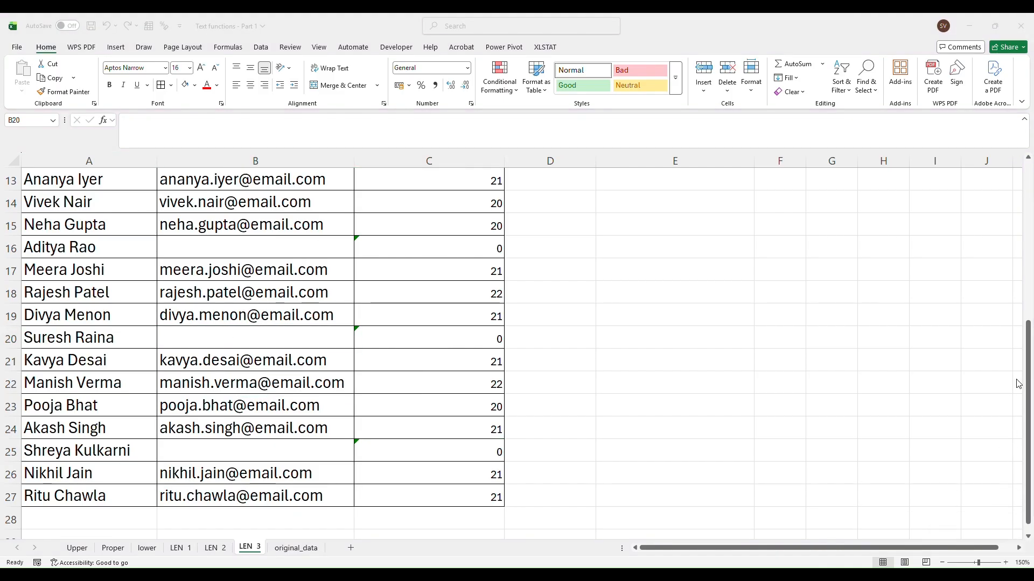
Step: Highlight the cells equal to 0 in B8:C27 with Light Red Fill with Dark Red Text using conditional formatting
left_click_drag(1027, 347, 1032, 210)
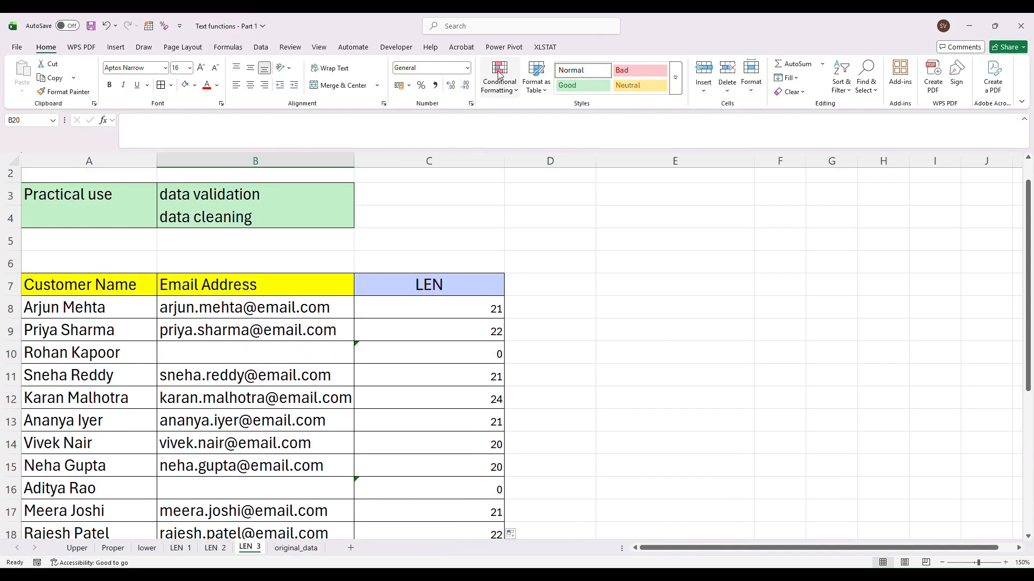
left_click(493, 86)
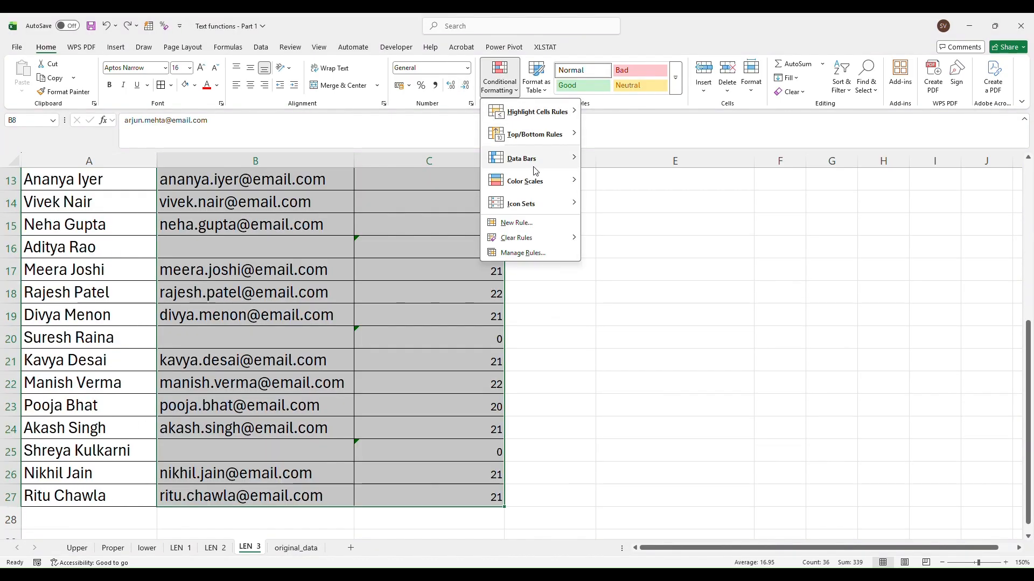
mouse_move(544, 114)
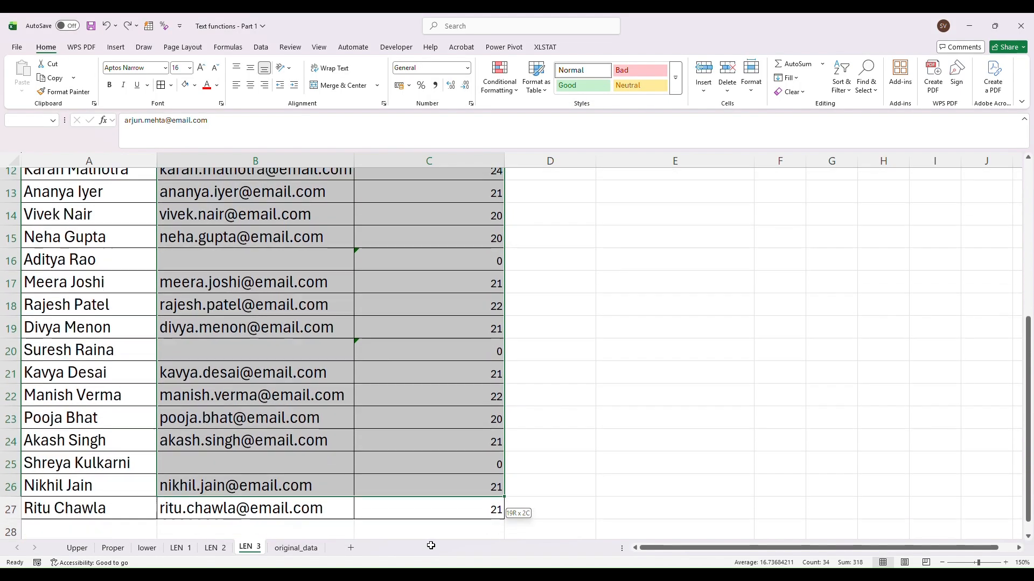
left_click_drag(431, 547, 431, 482)
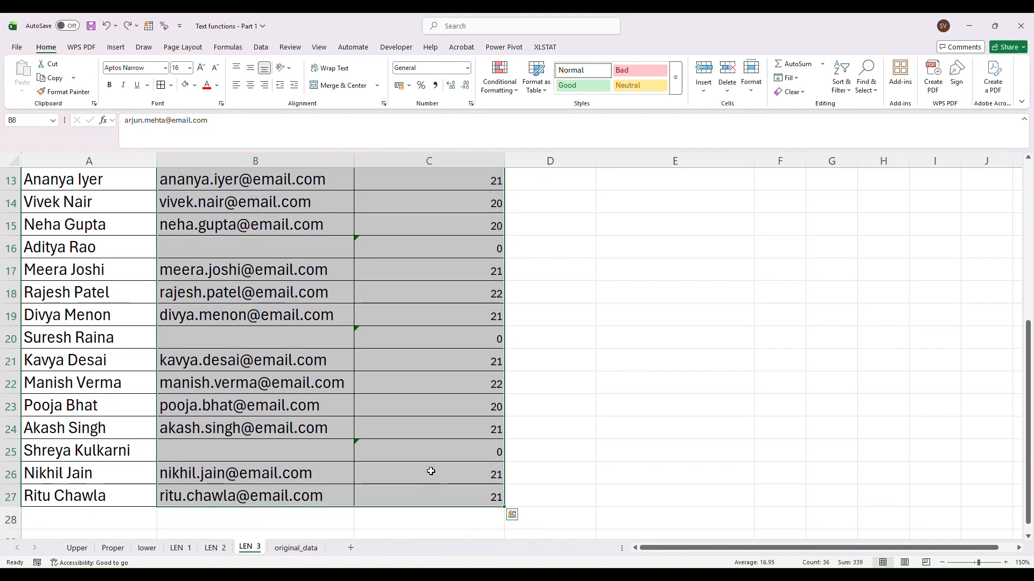
left_click(500, 80)
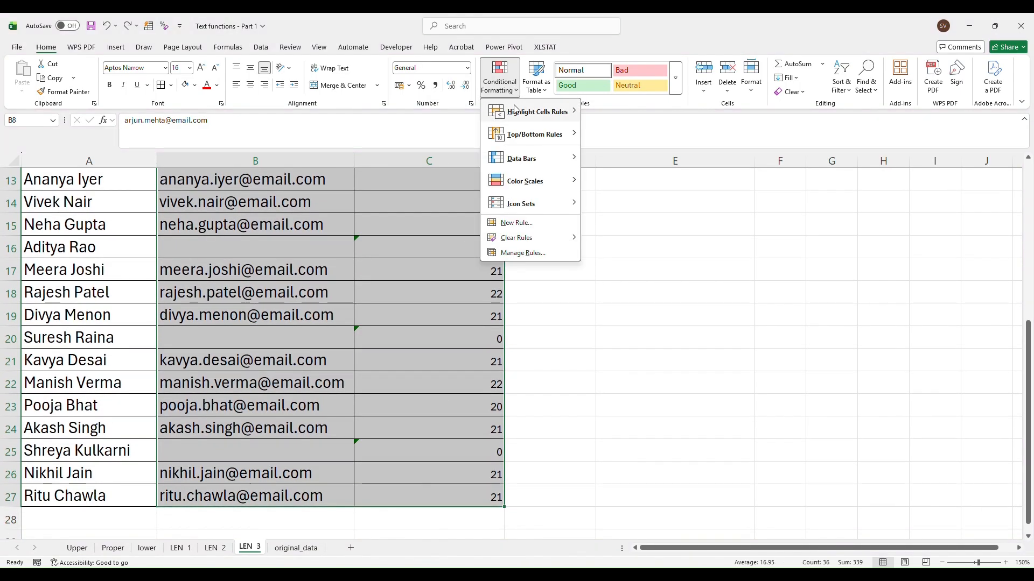
mouse_move(517, 115)
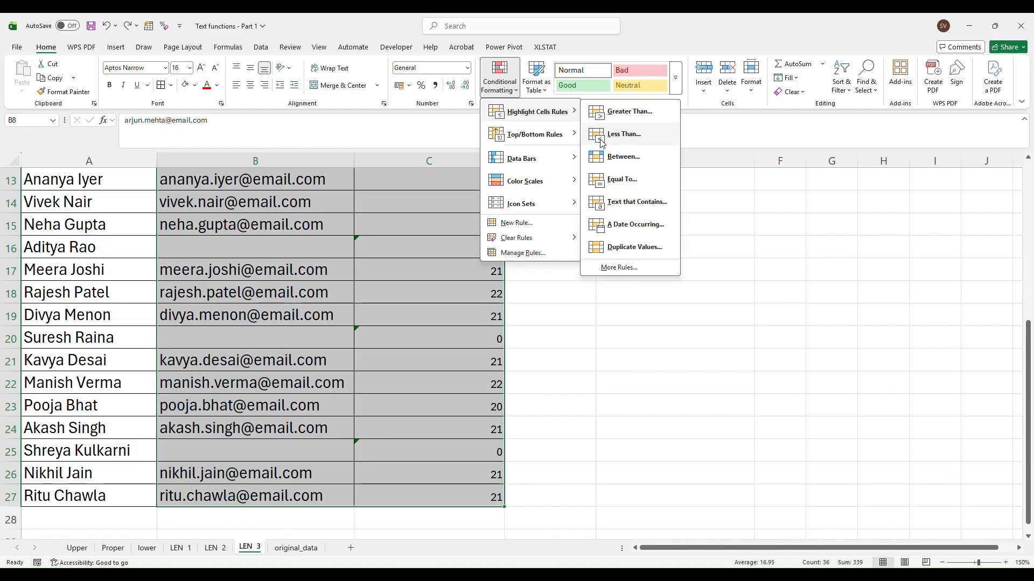
left_click(601, 183)
key("BackSpace")
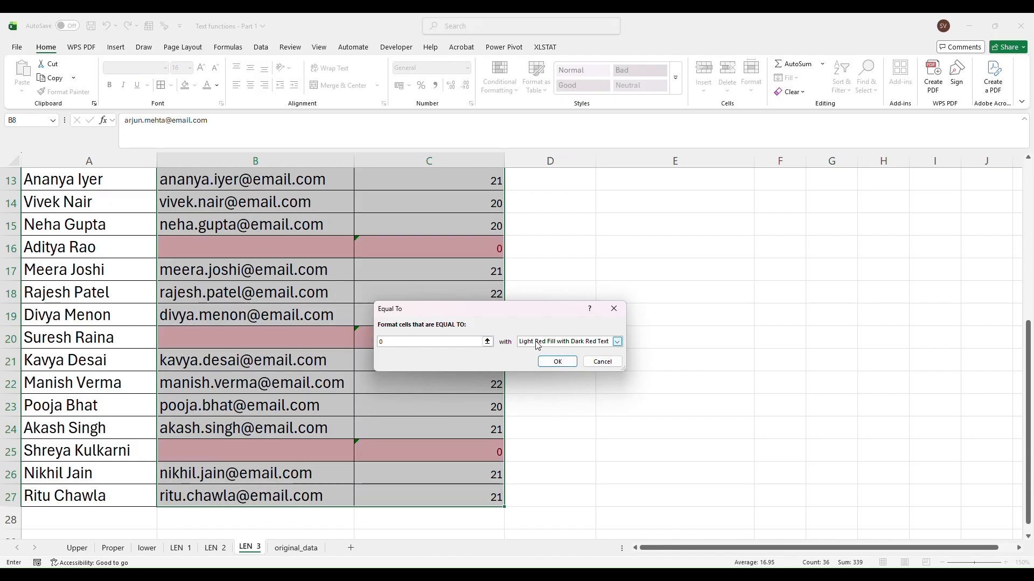
left_click(557, 362)
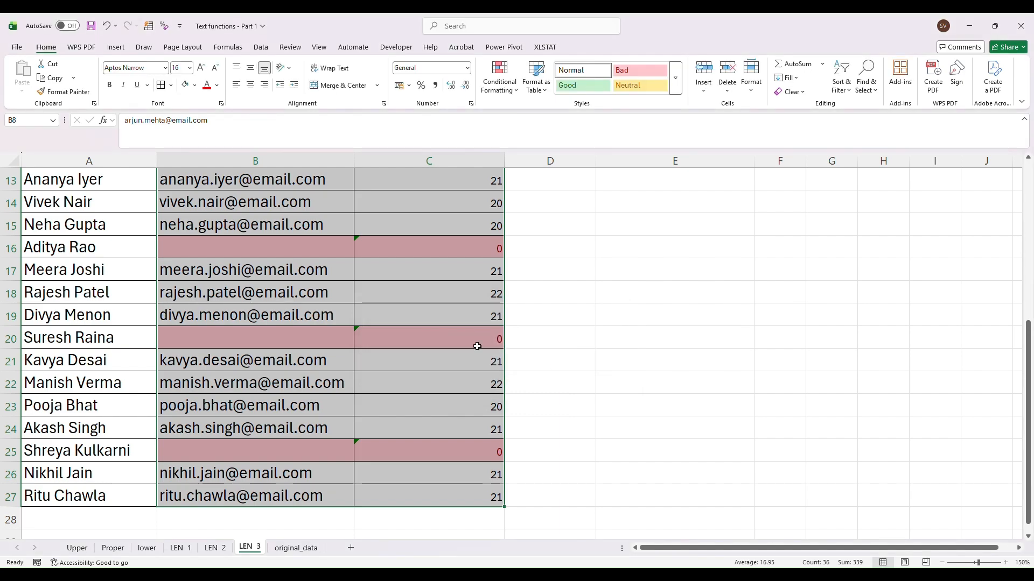
left_click(287, 254)
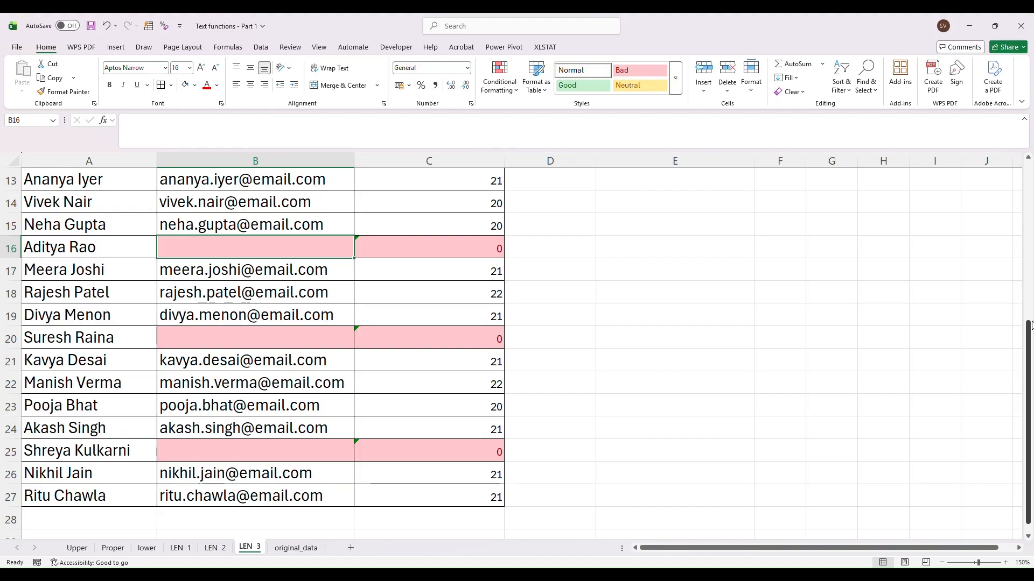
left_click_drag(1029, 328, 1028, 153)
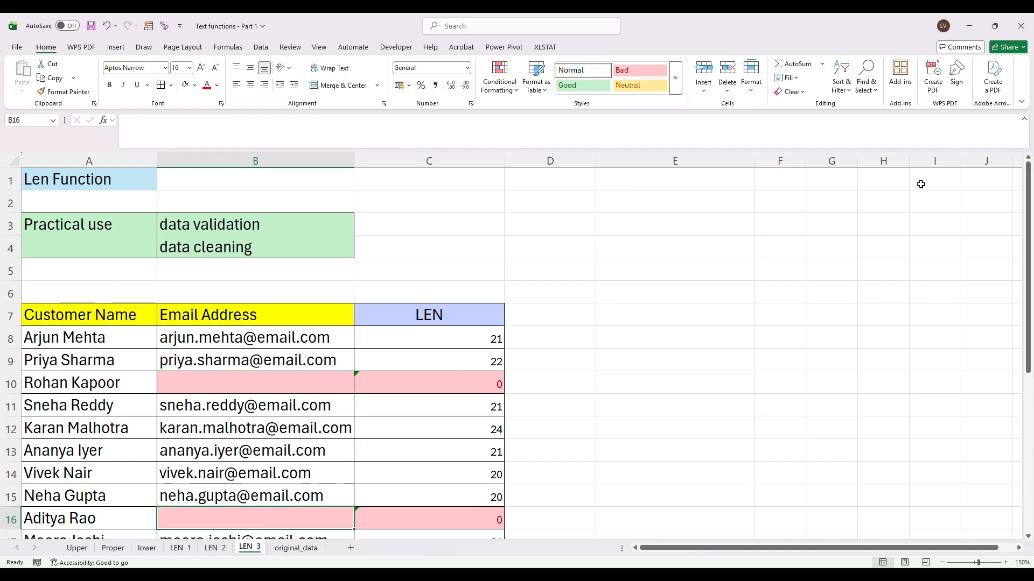